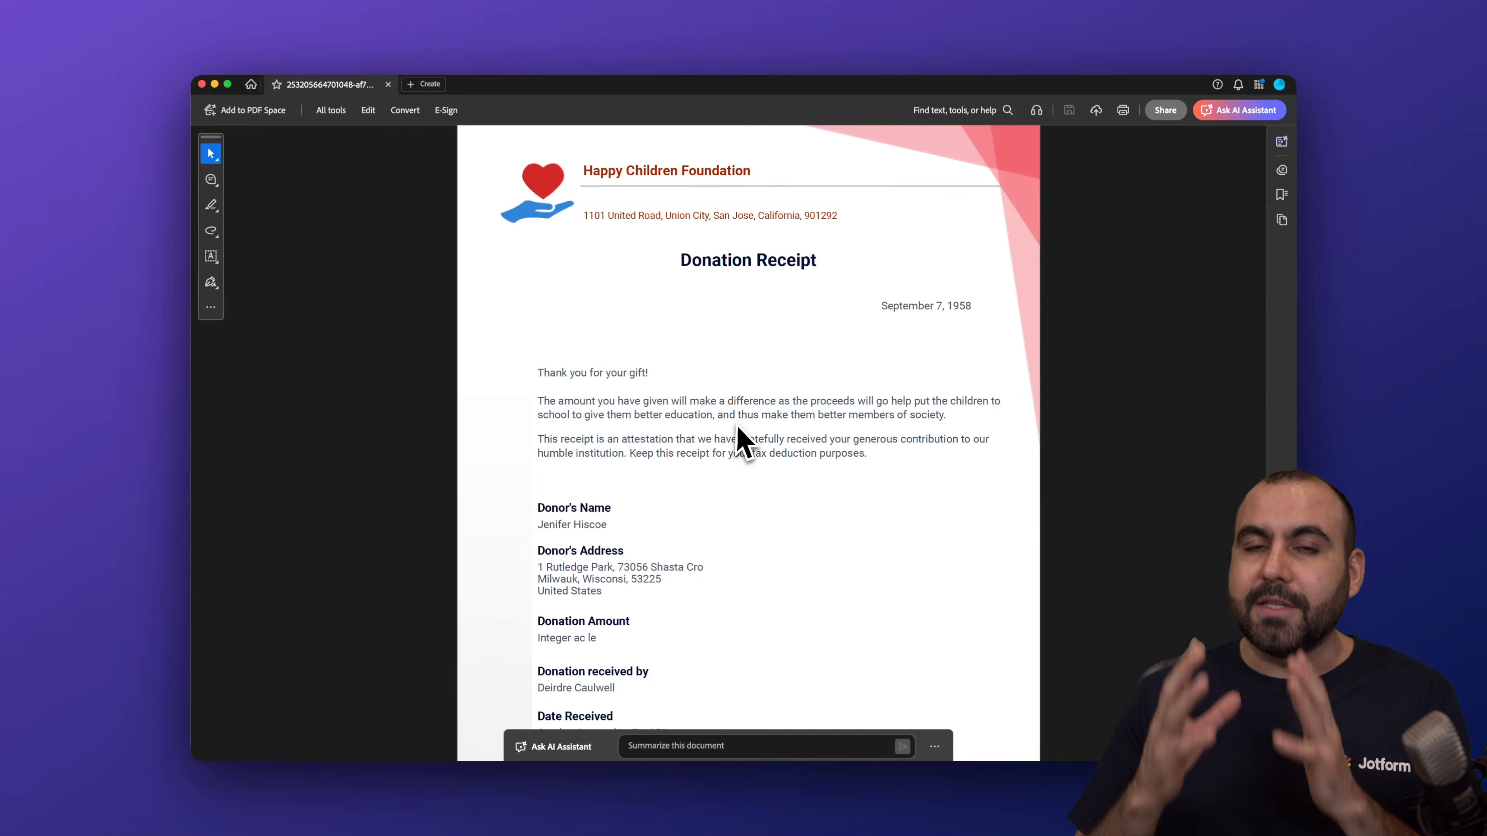
Step: Edit the receipt's text, replacing the word "given" in the paragraph beginning "The amount you have" with TEST
left_click(328, 111)
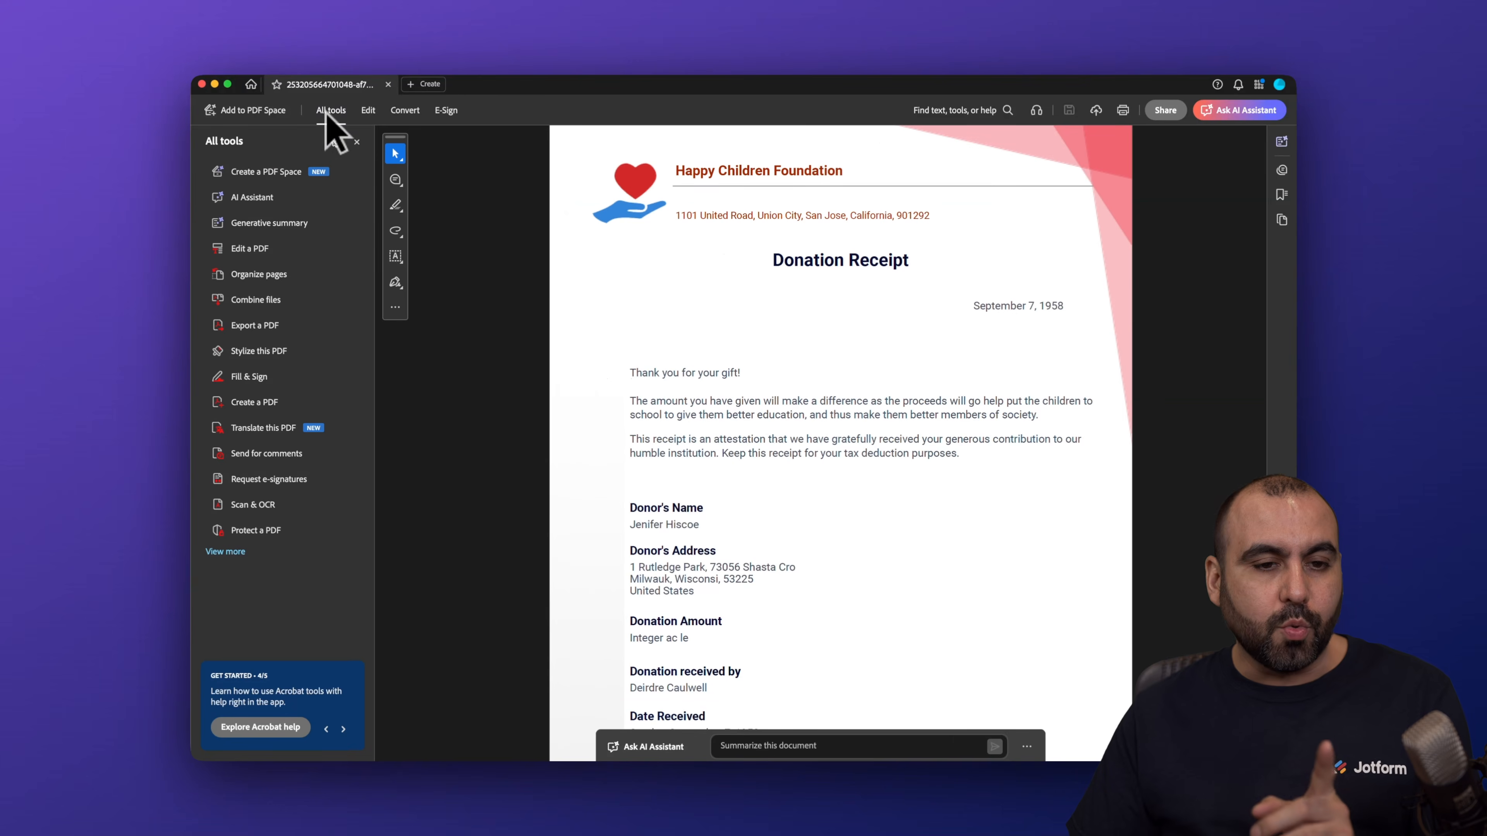
left_click(258, 251)
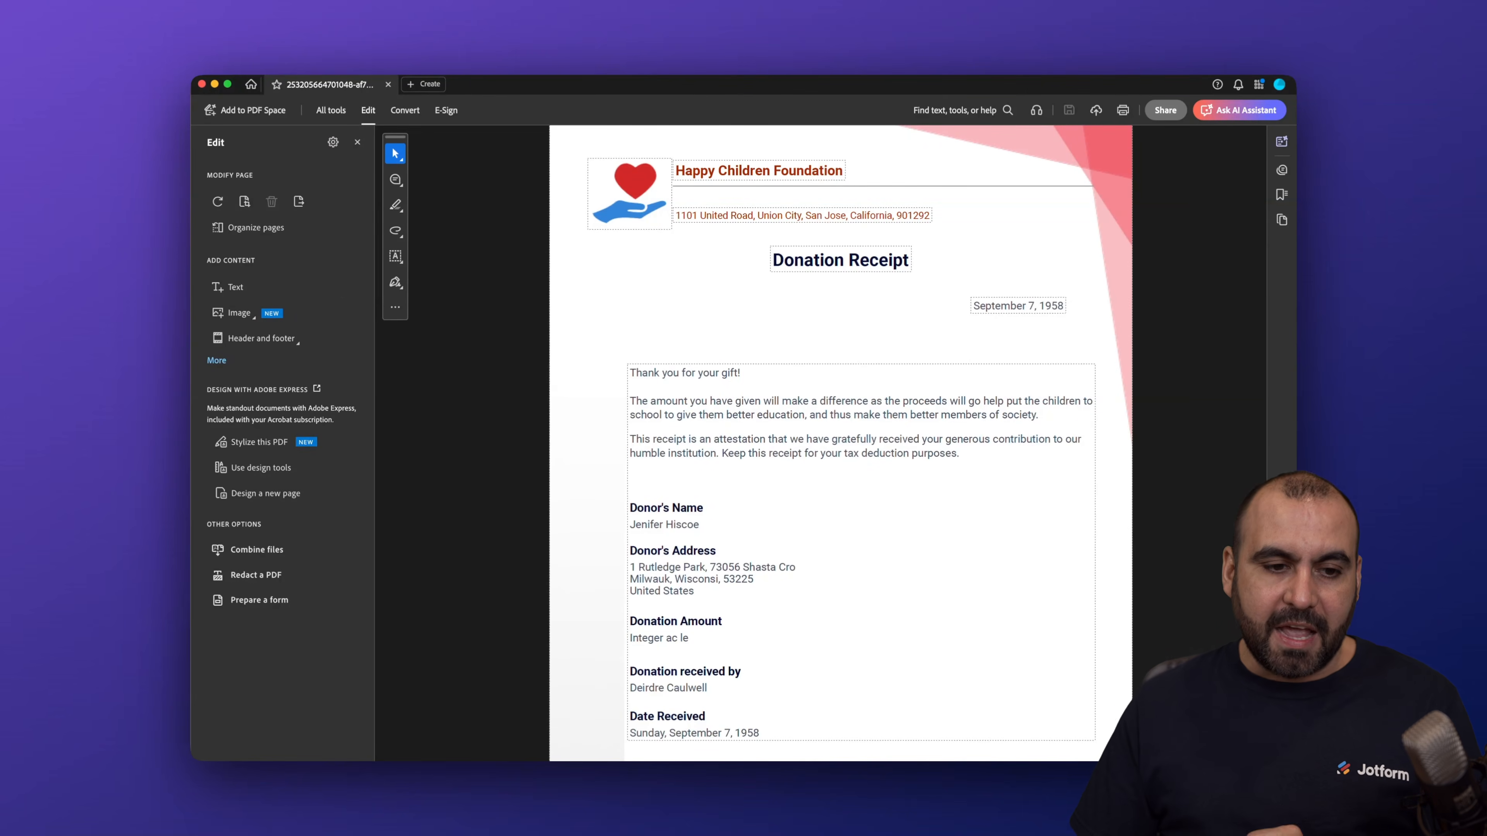
left_click(237, 287)
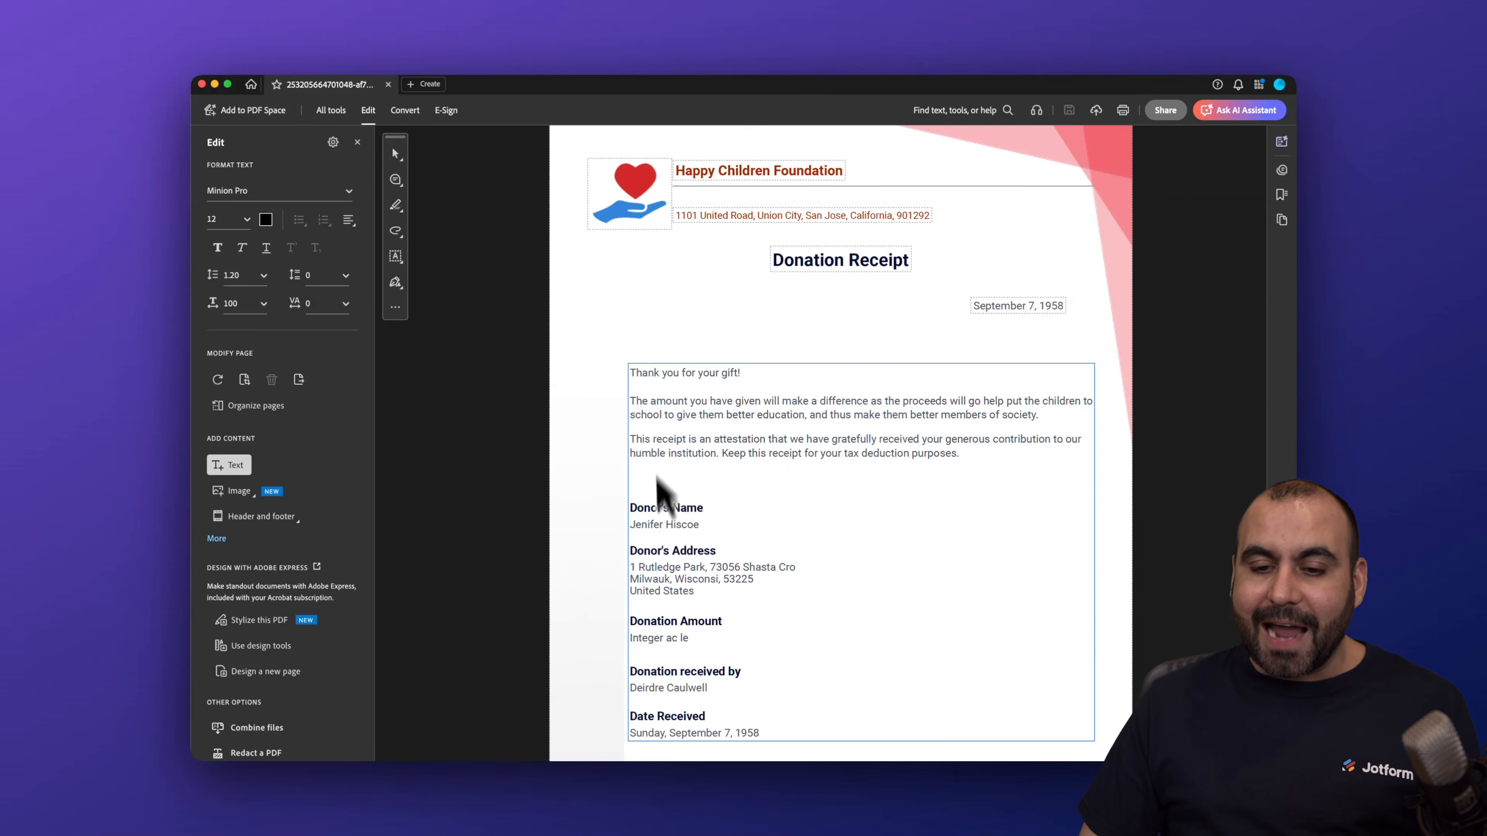
double_click(747, 401)
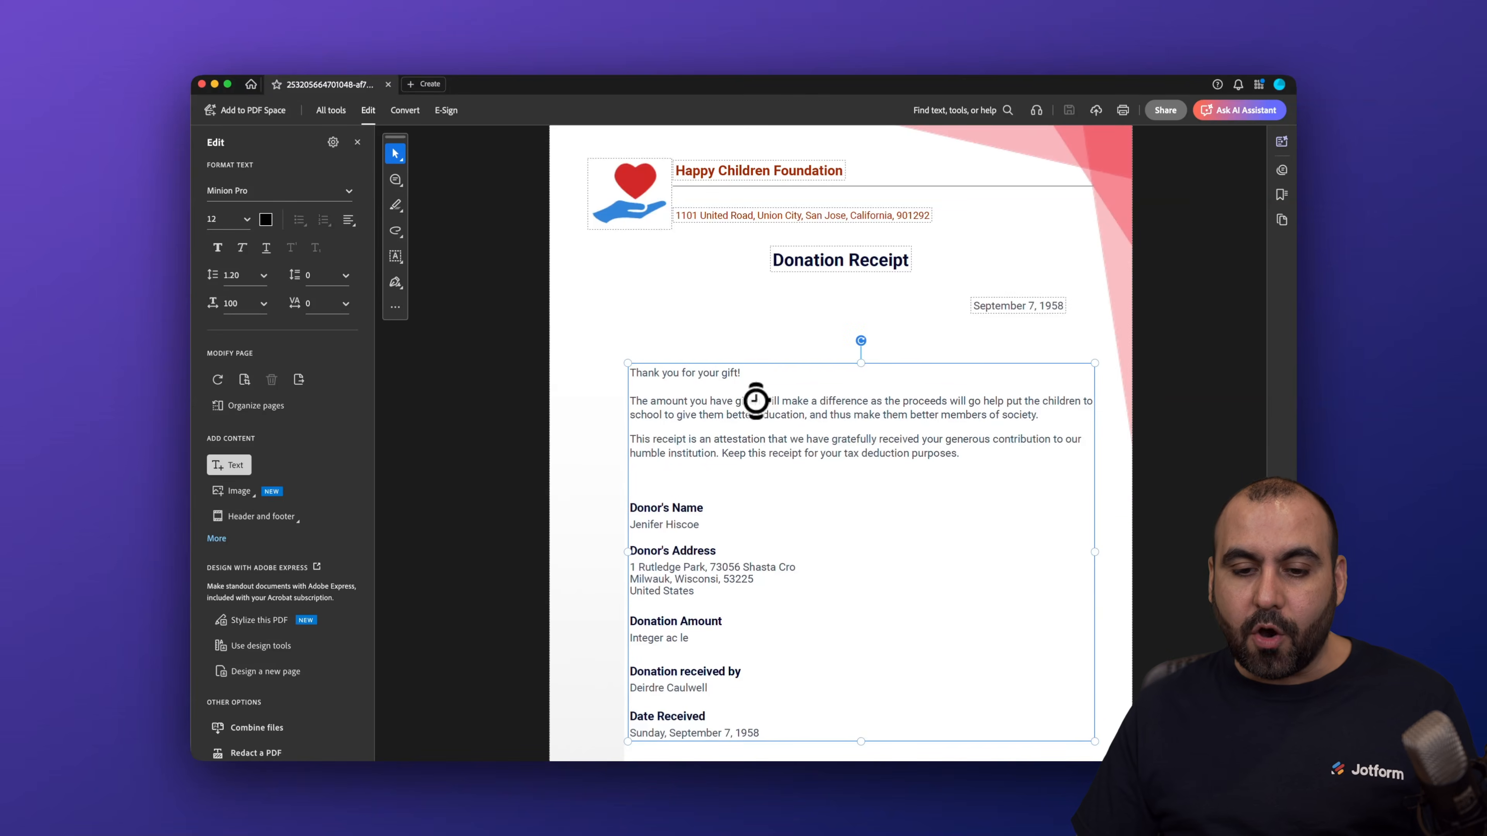
key("BackSpace")
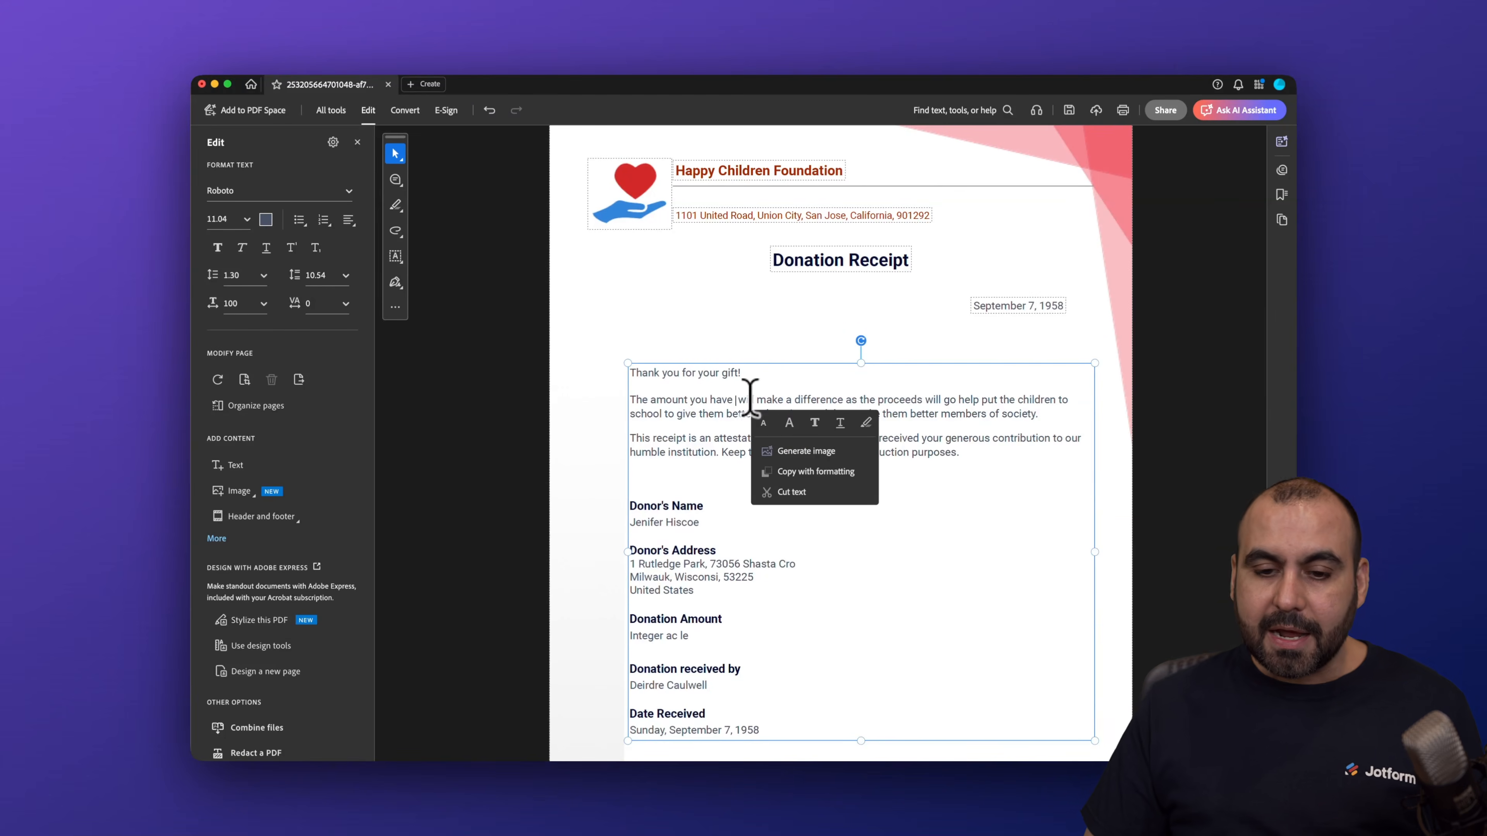
type("TEST")
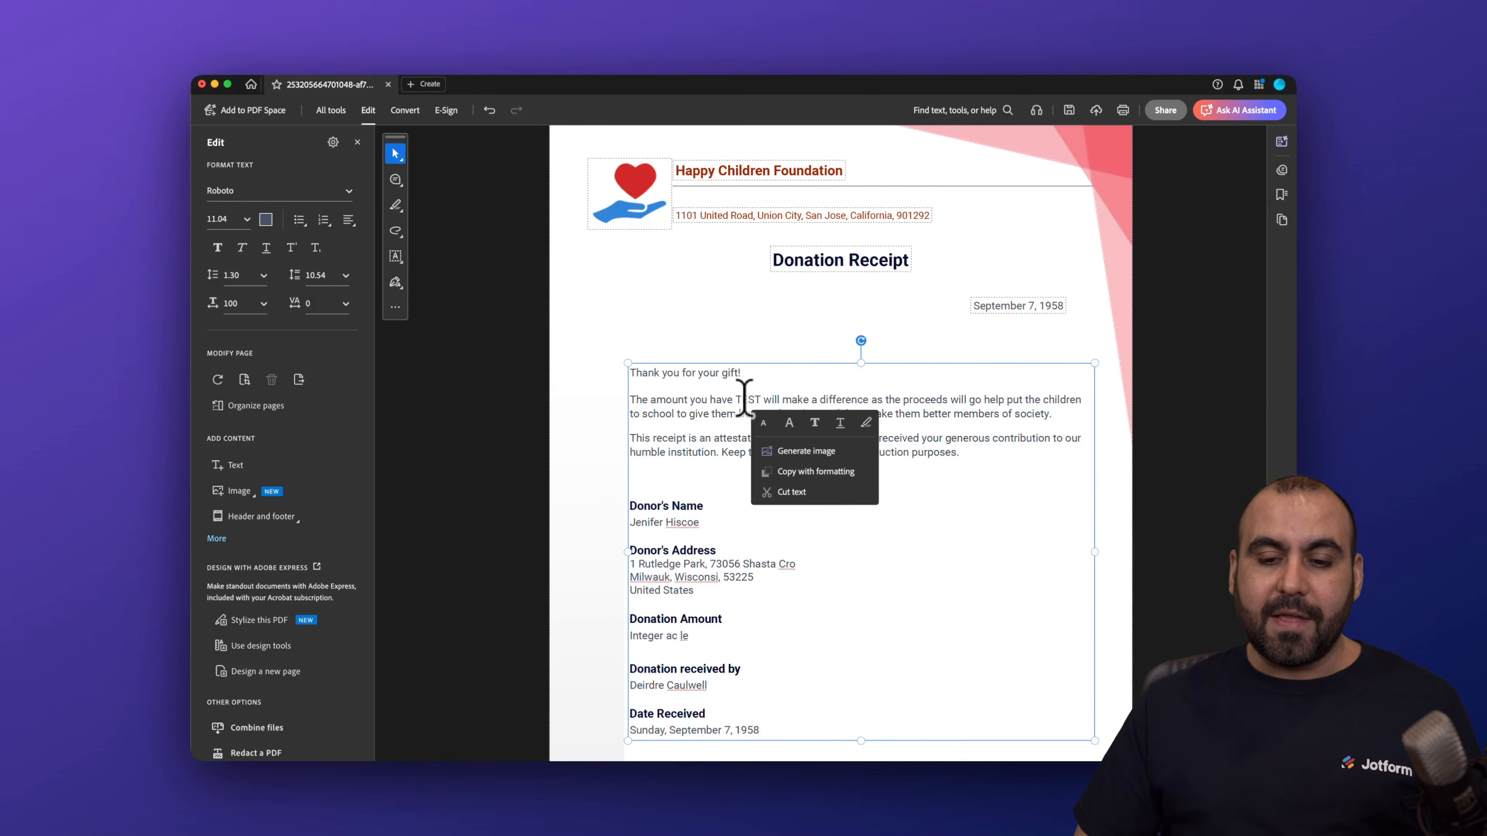
left_click(796, 389)
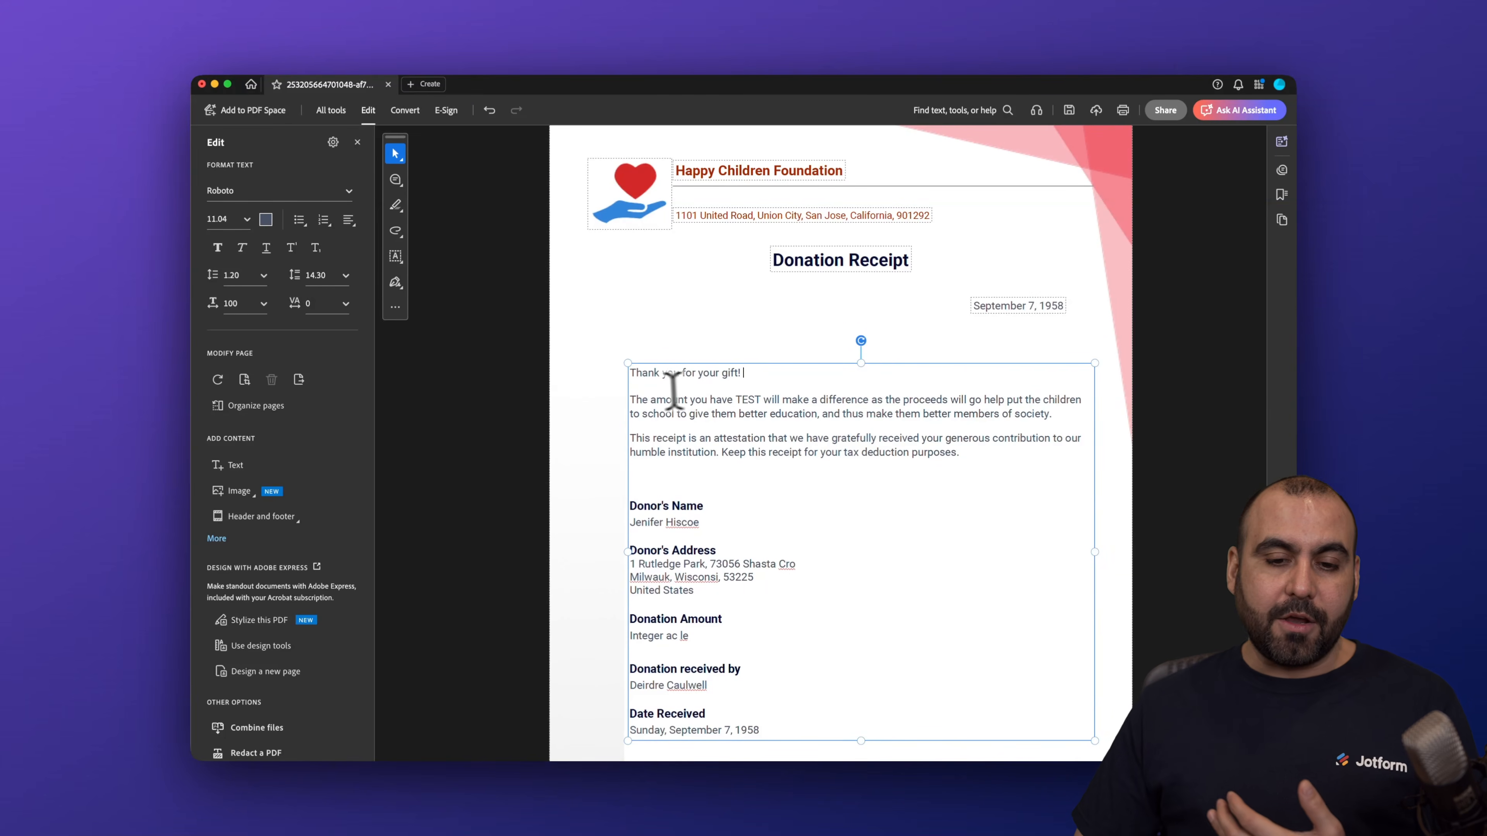
Step: Format the paragraph beginning "The amount you have TEST" in Adobe Arabic at size 24
left_click_drag(634, 397, 1061, 407)
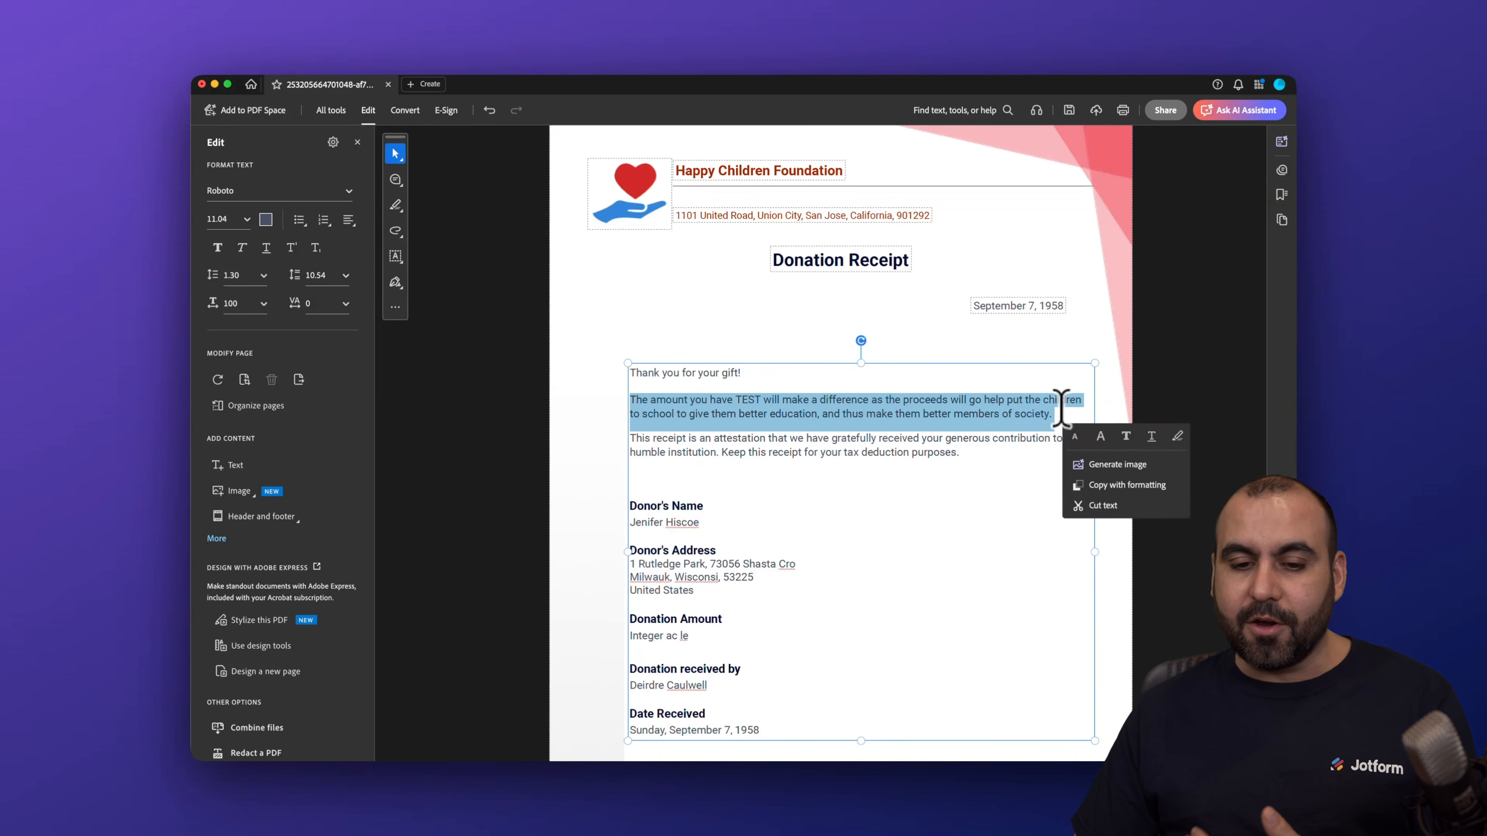
left_click(342, 192)
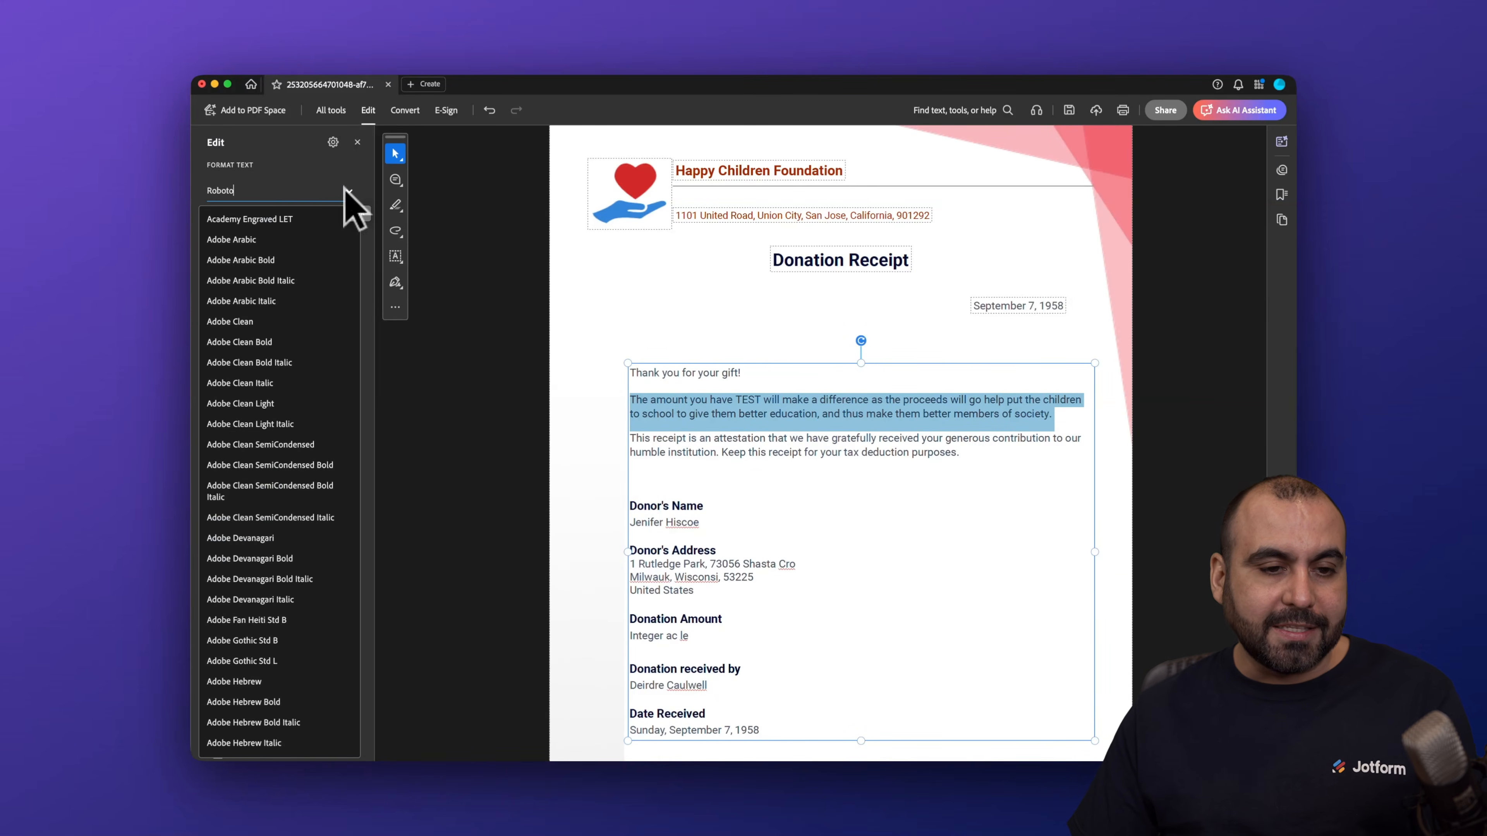
left_click(268, 240)
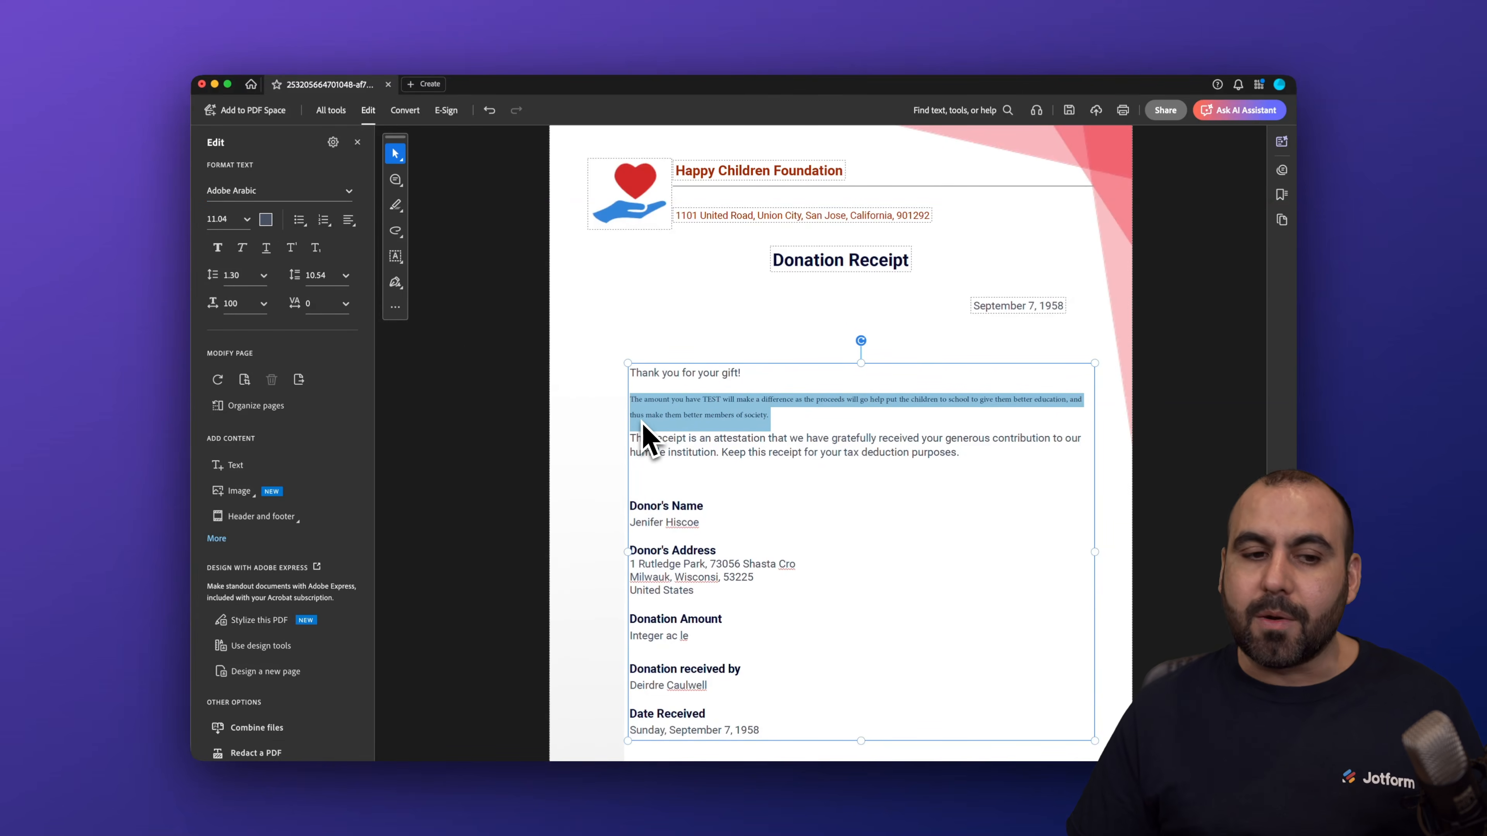
left_click(246, 220)
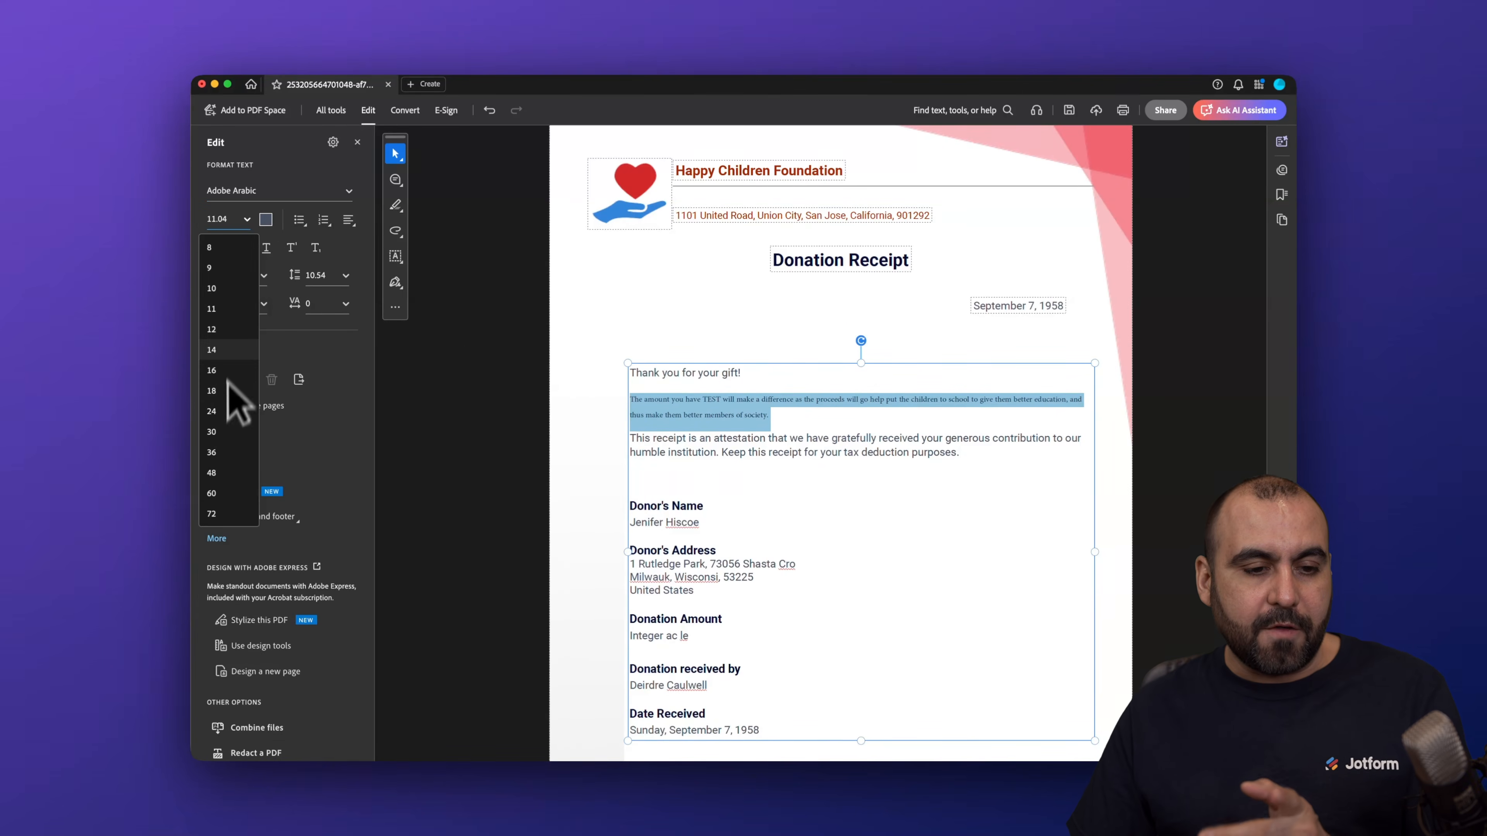
left_click(226, 410)
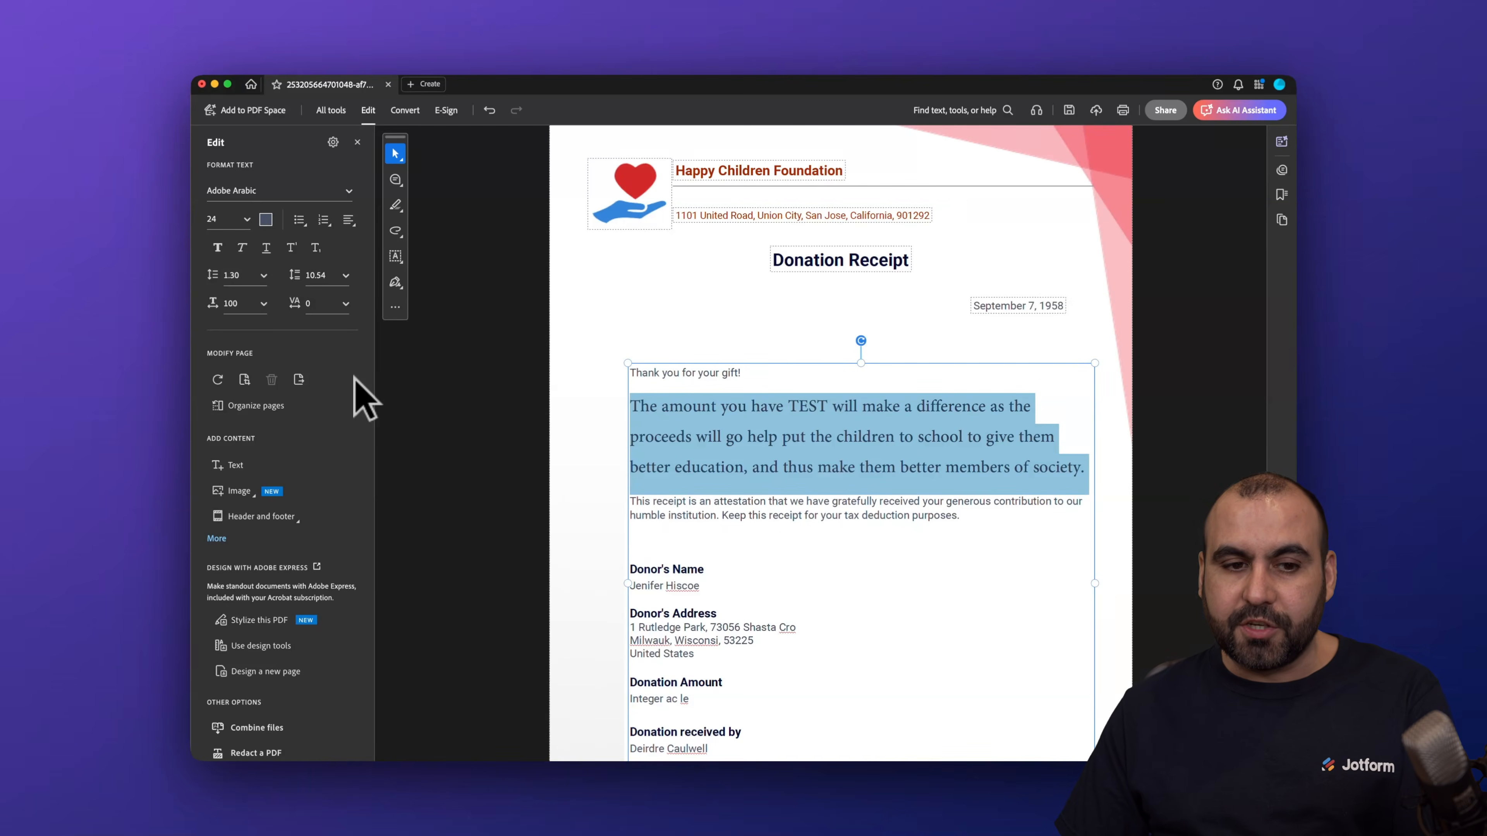
Step: Highlight the first line of the enlarged paragraph in orange, from "The amount" to "as the"
left_click(396, 179)
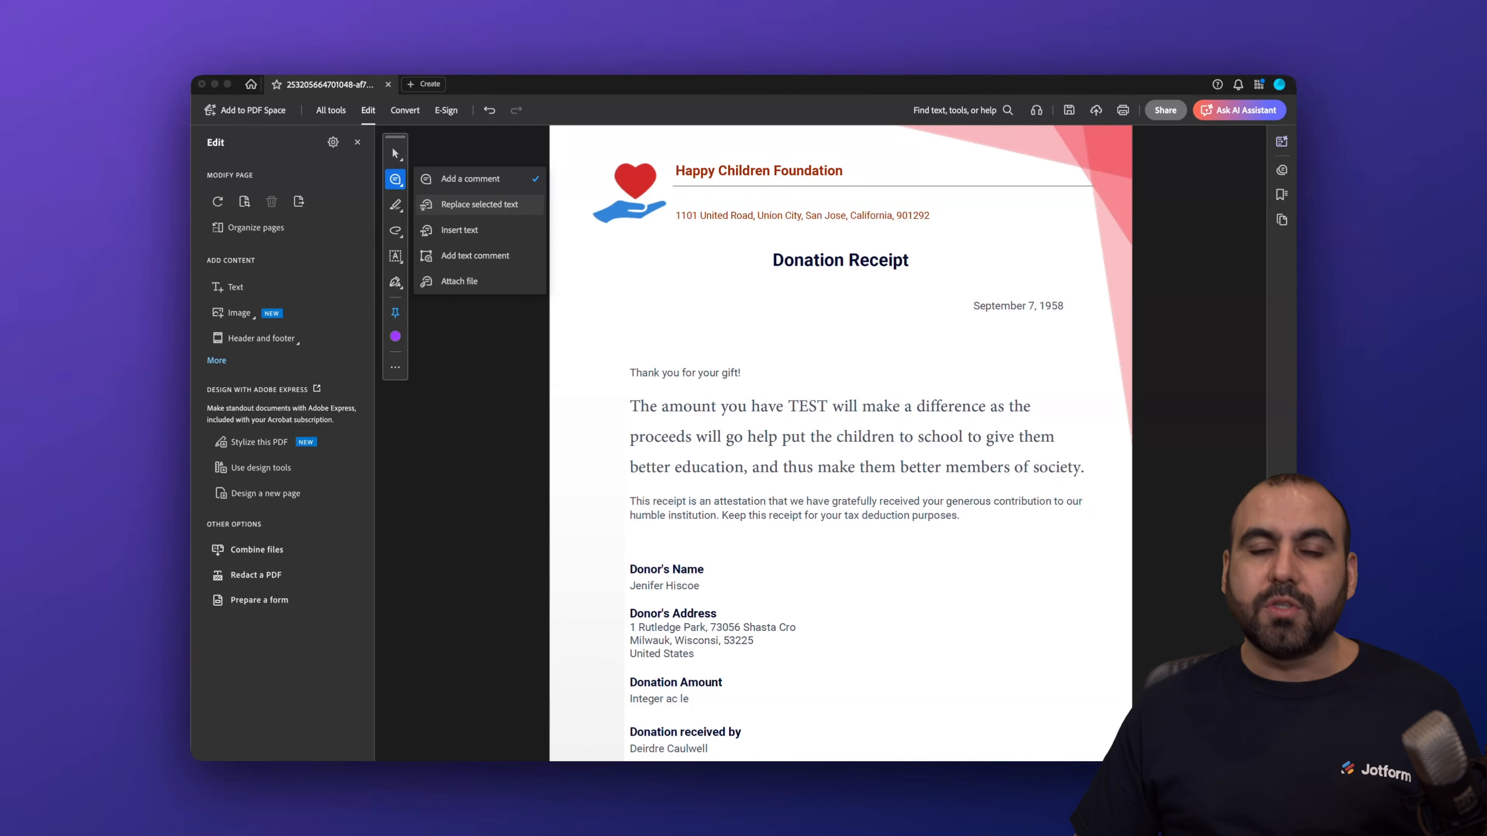
left_click(395, 205)
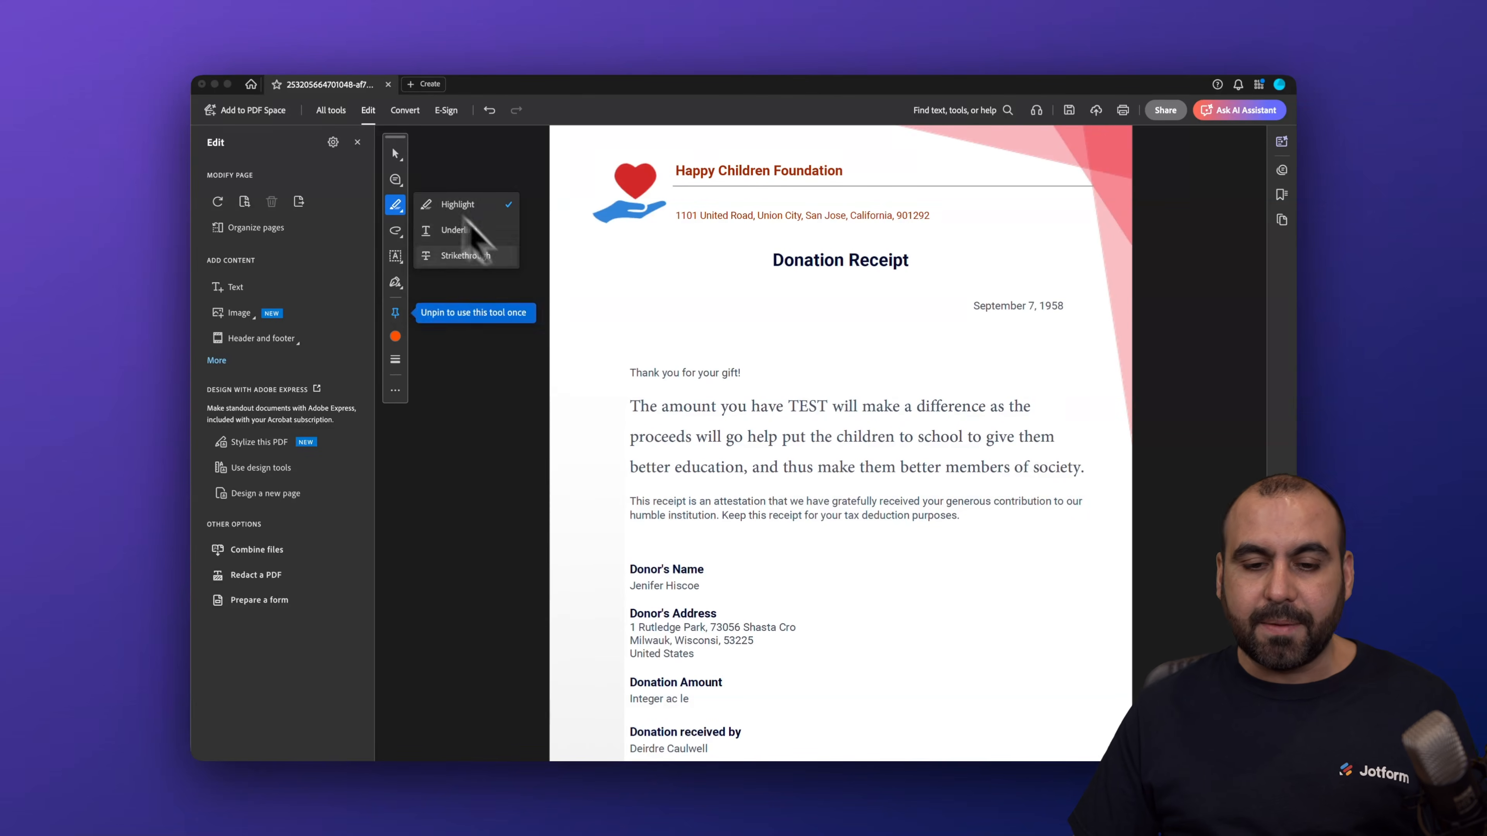
left_click_drag(631, 407, 1031, 405)
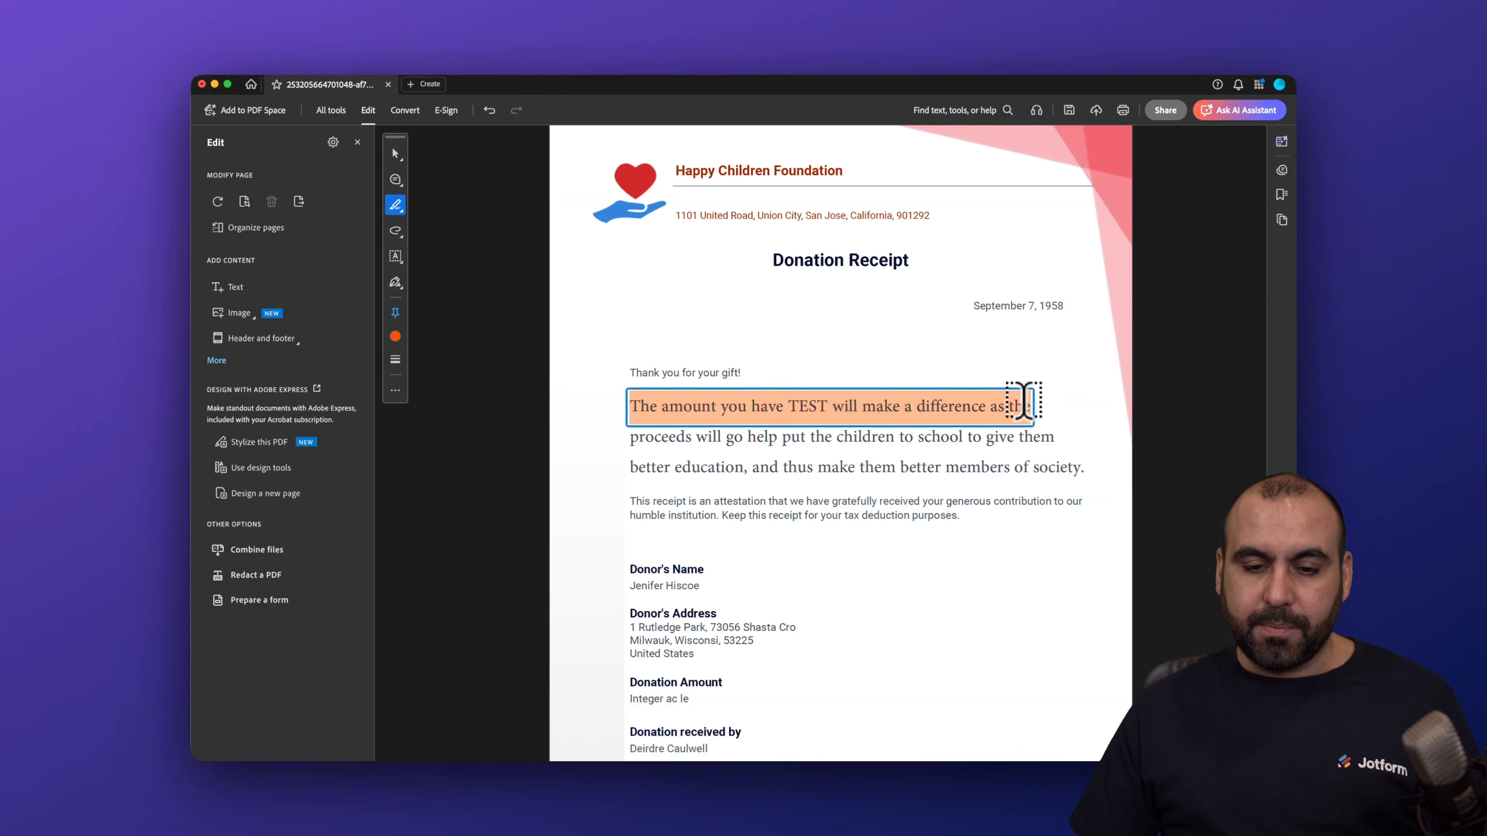
Step: Draw a freehand stroke around the Donation Receipt title area, and undo it
left_click(395, 230)
mouse_move(711, 270)
left_mouse_down()
mouse_move(645, 296)
mouse_move(925, 291)
left_mouse_up()
key("super+z")
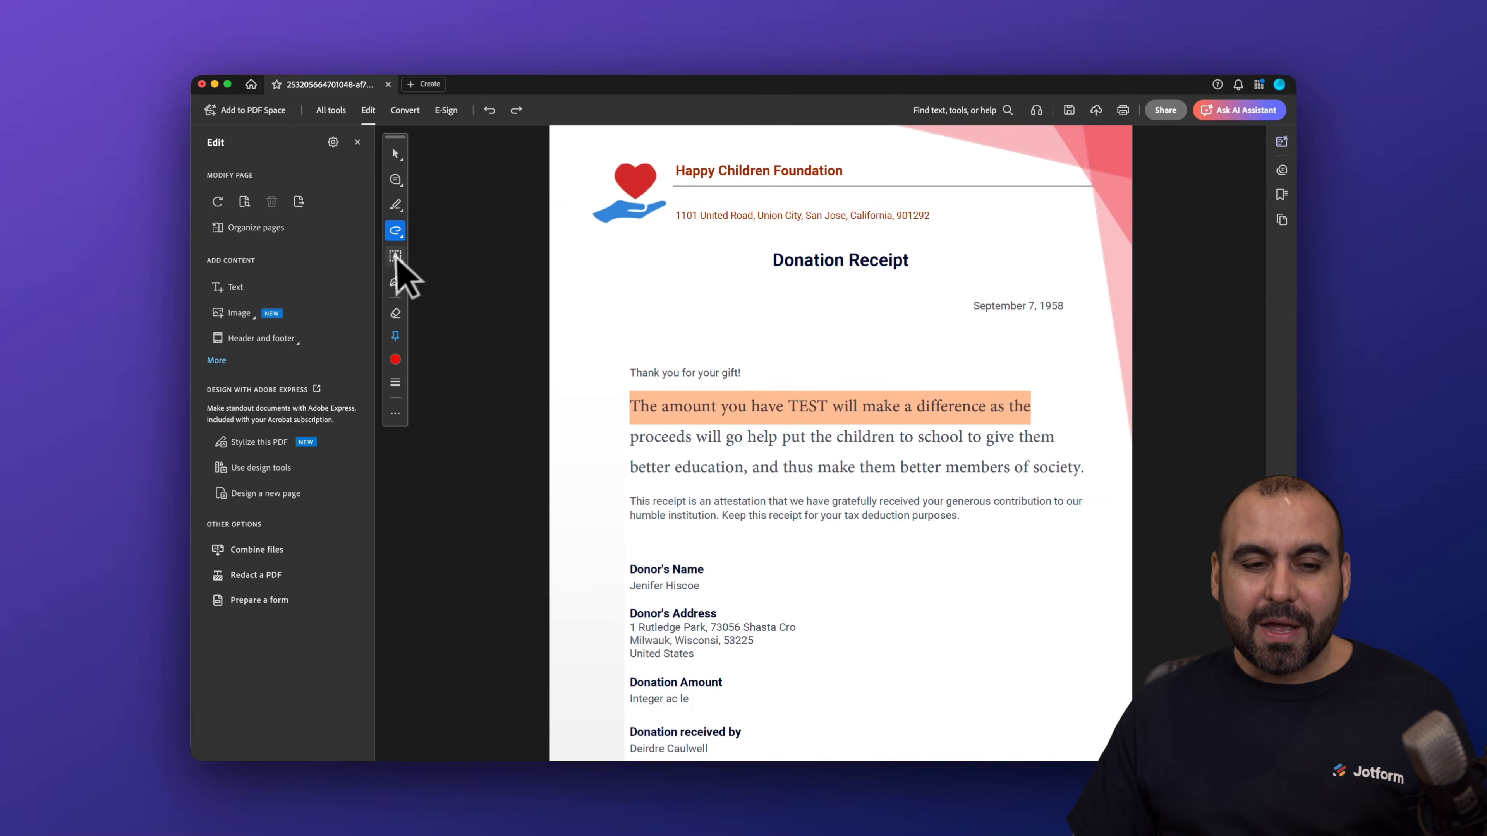
left_click(395, 256)
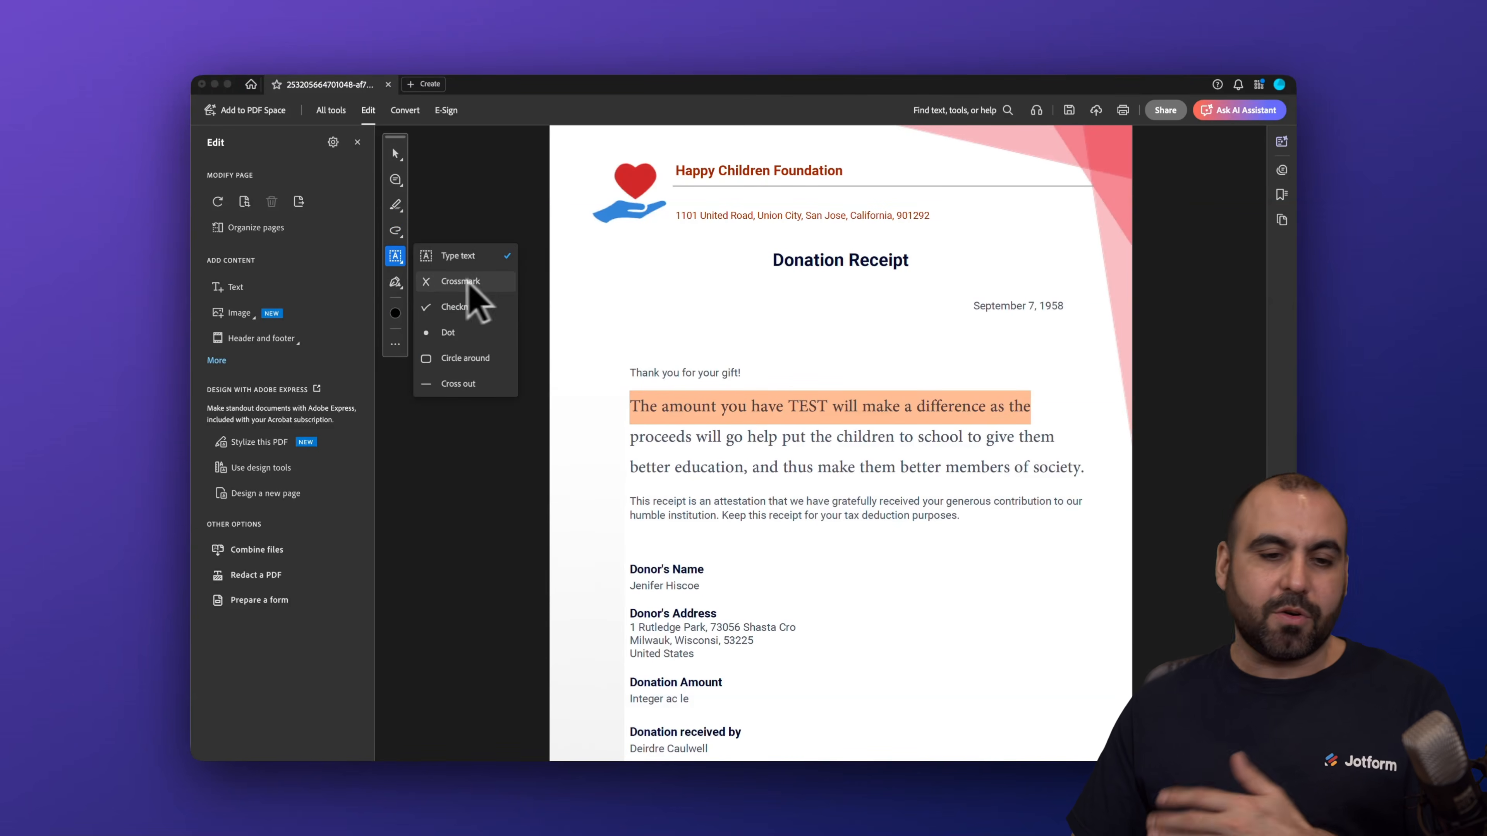
left_click(396, 283)
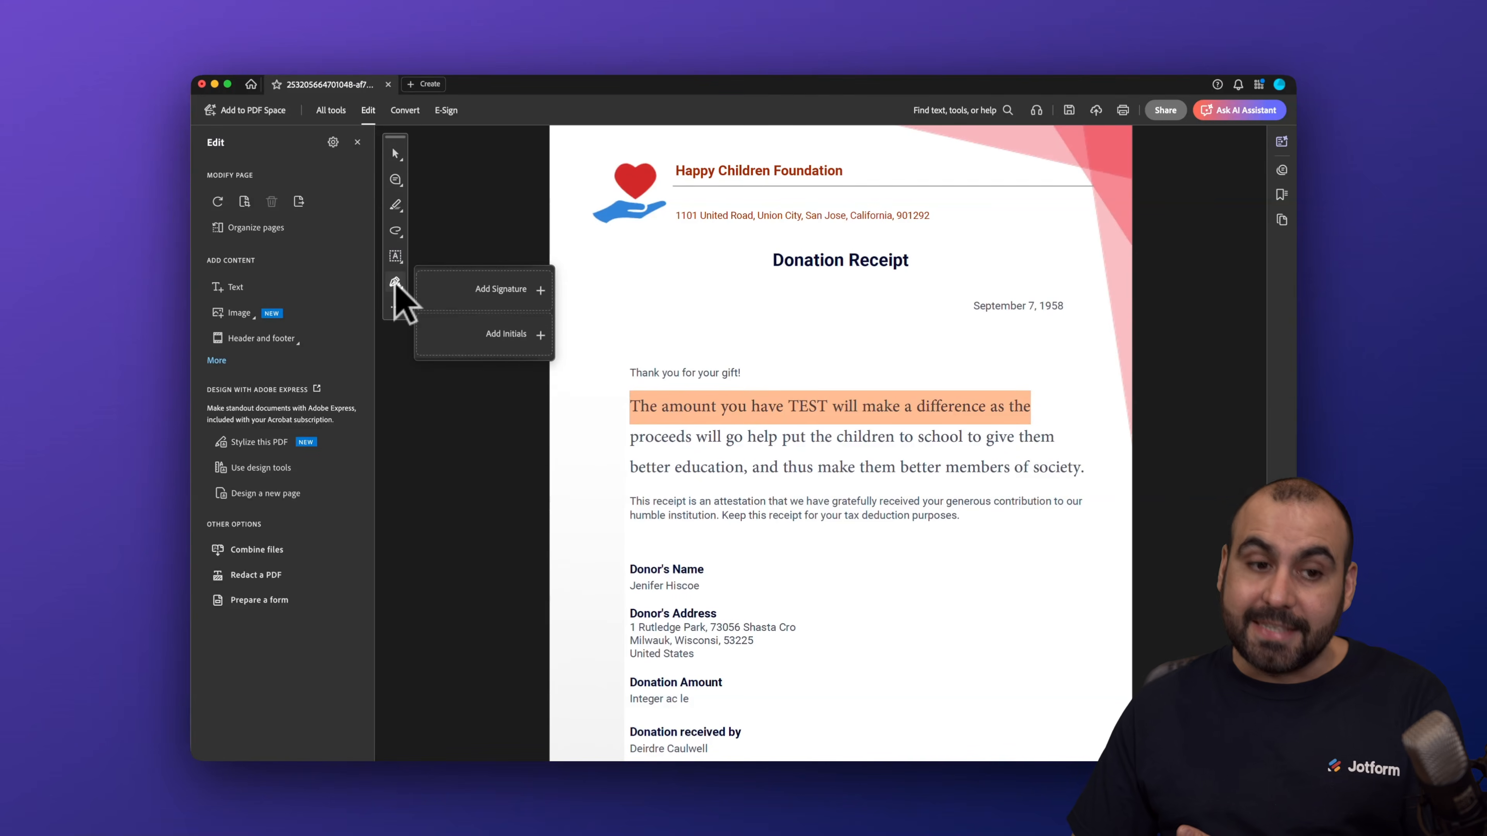
Step: Insert the existing picture of three smiling children just below the Donation Receipt title
left_click(237, 311)
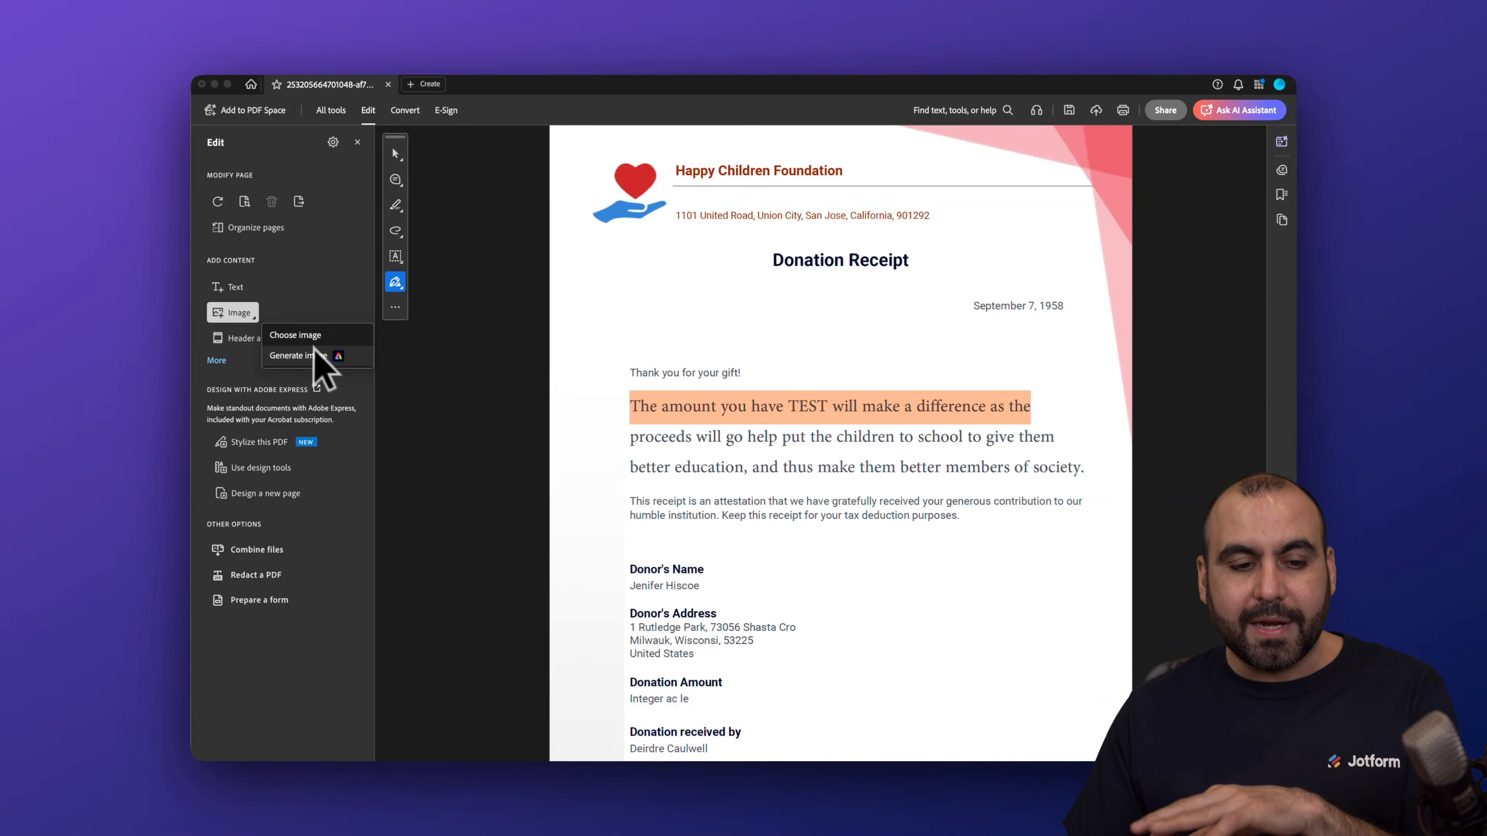
left_click(306, 335)
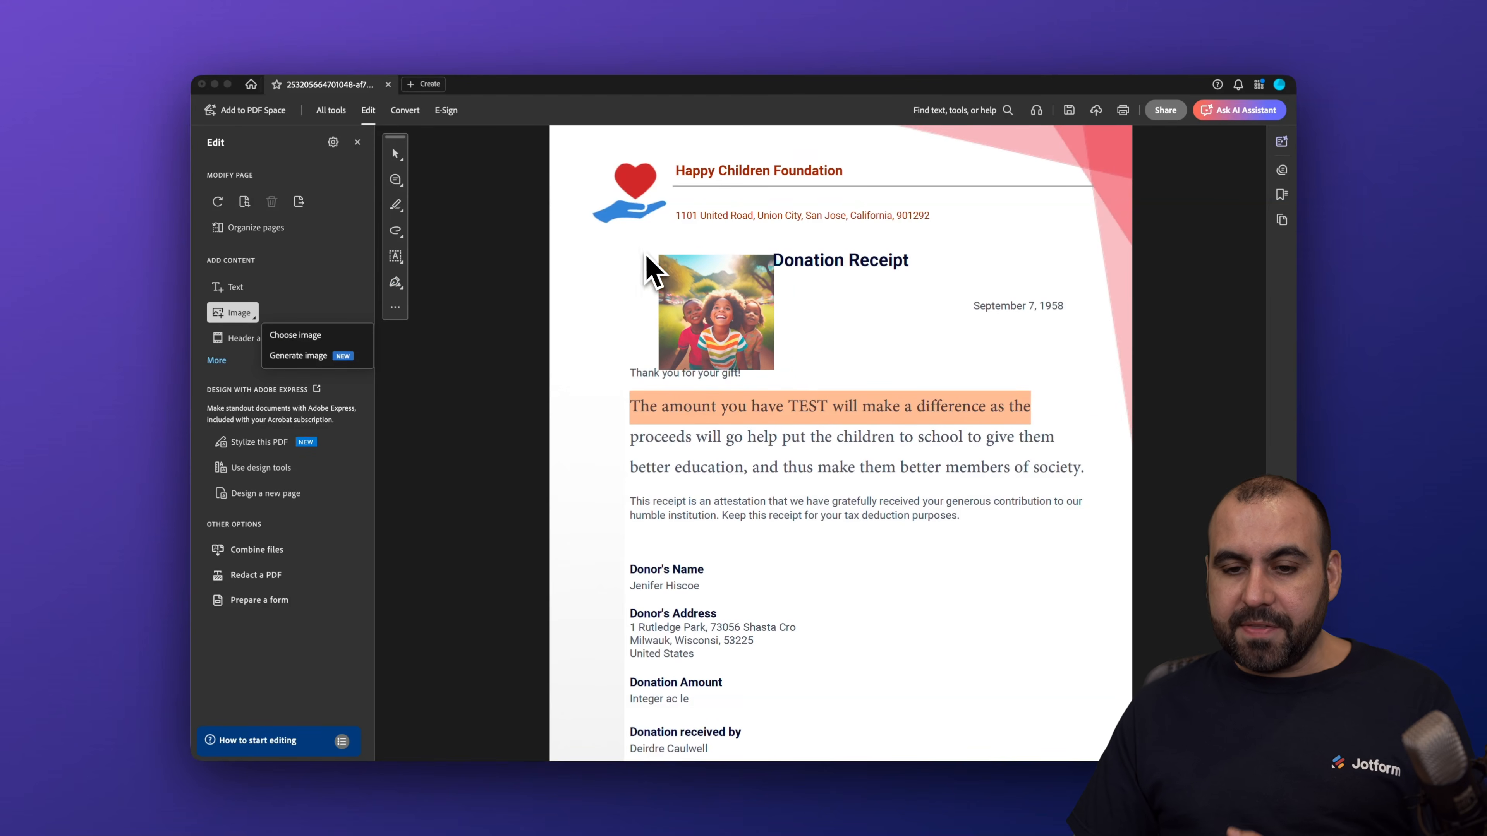
left_click(787, 292)
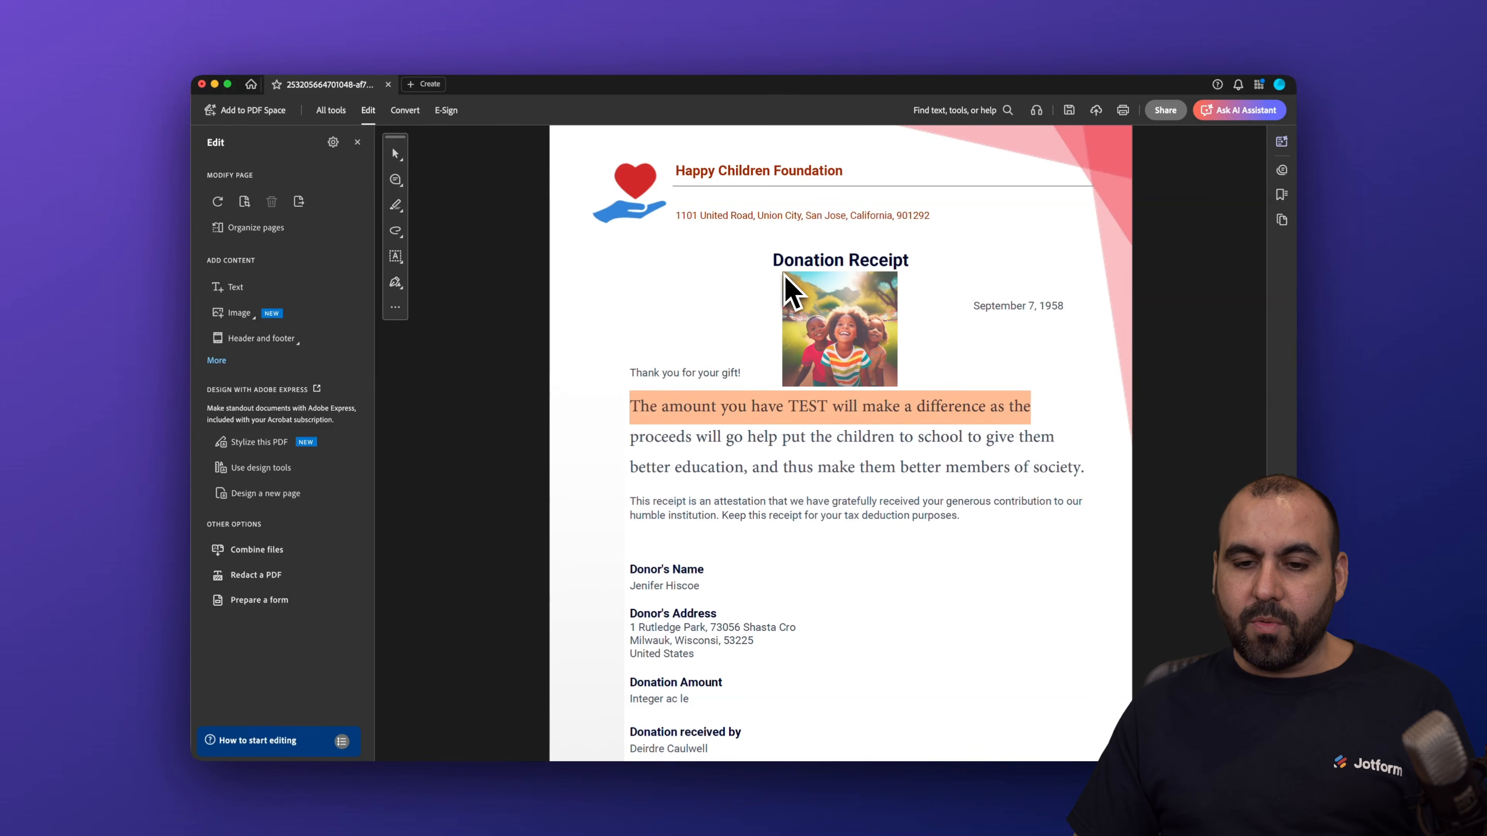
left_click(784, 276)
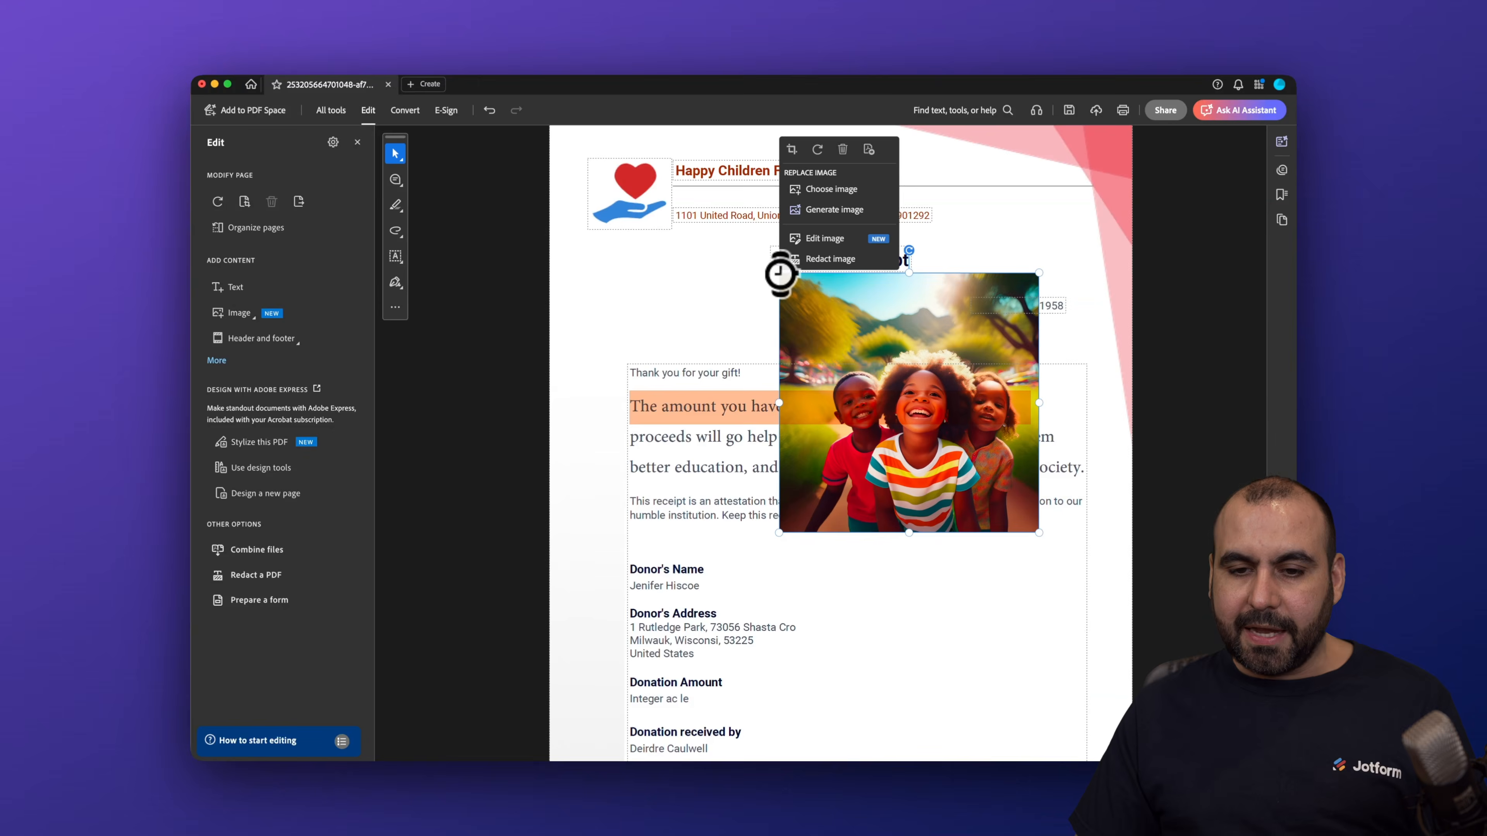
Step: Shrink the children's picture to fit above the body text and center it beneath the Donation Receipt title
left_click_drag(1040, 534, 870, 355)
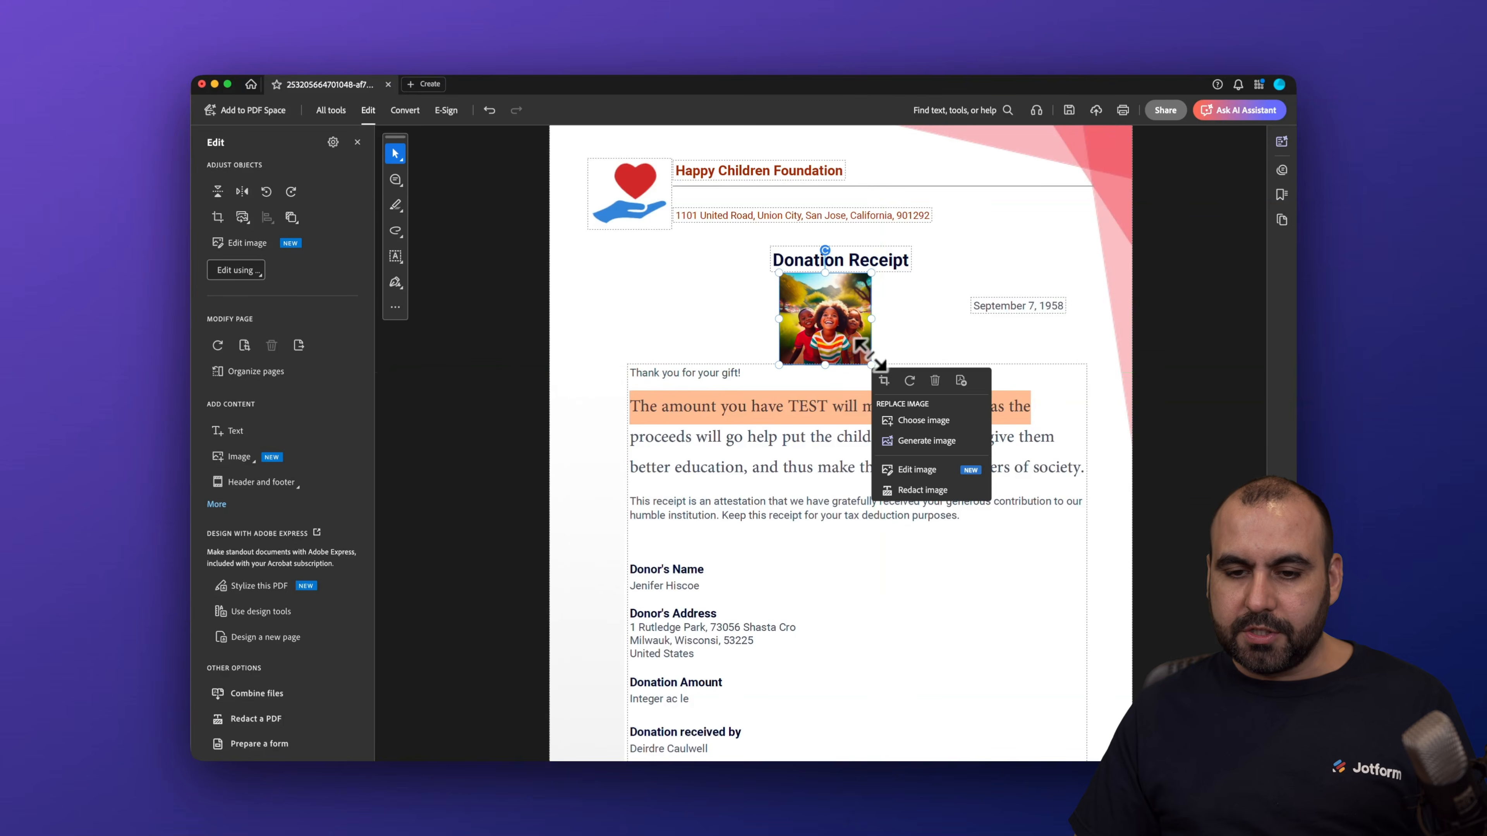
left_click_drag(821, 312, 838, 318)
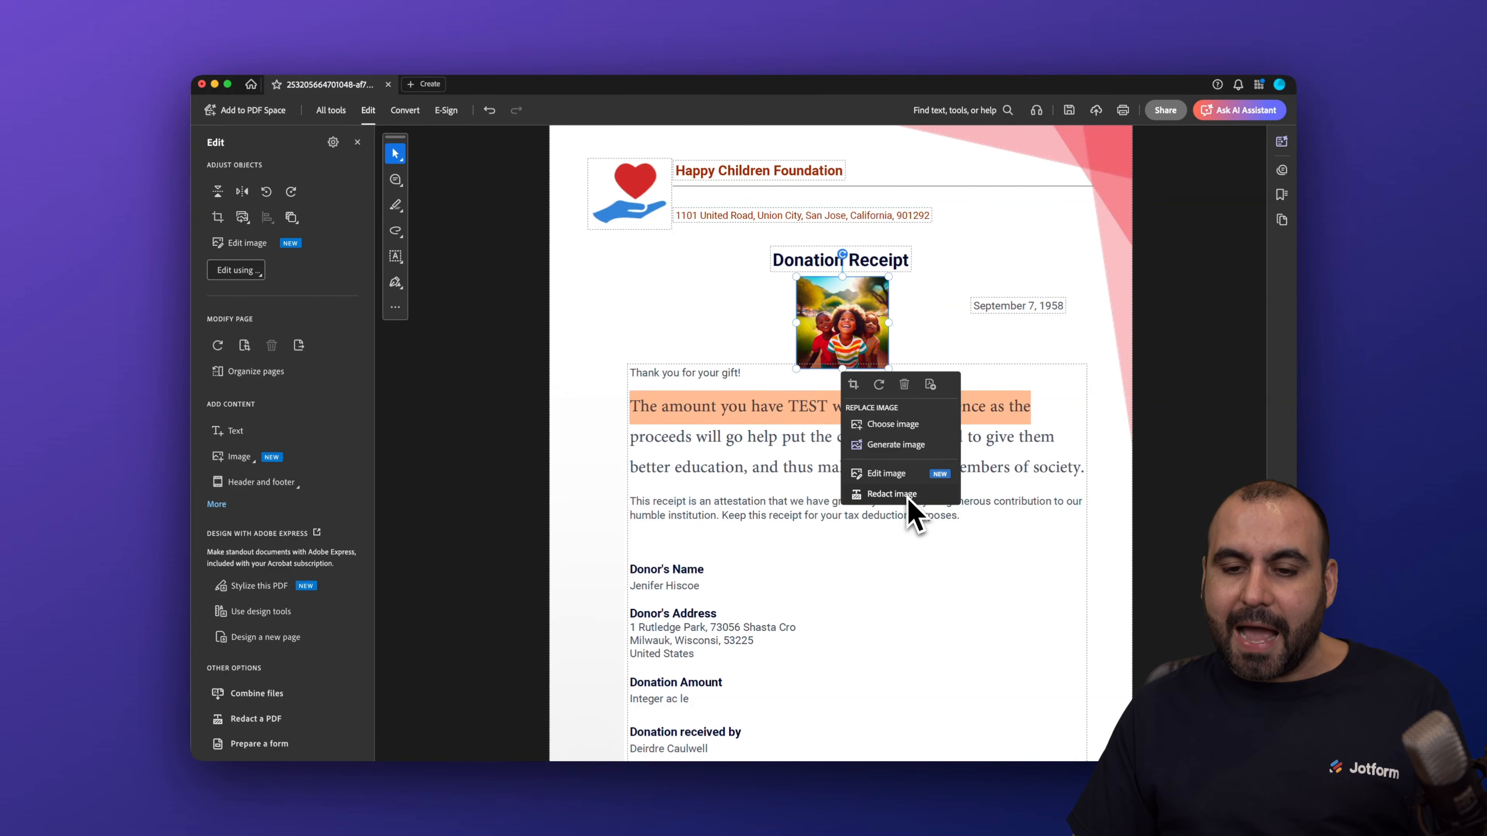
left_click(934, 307)
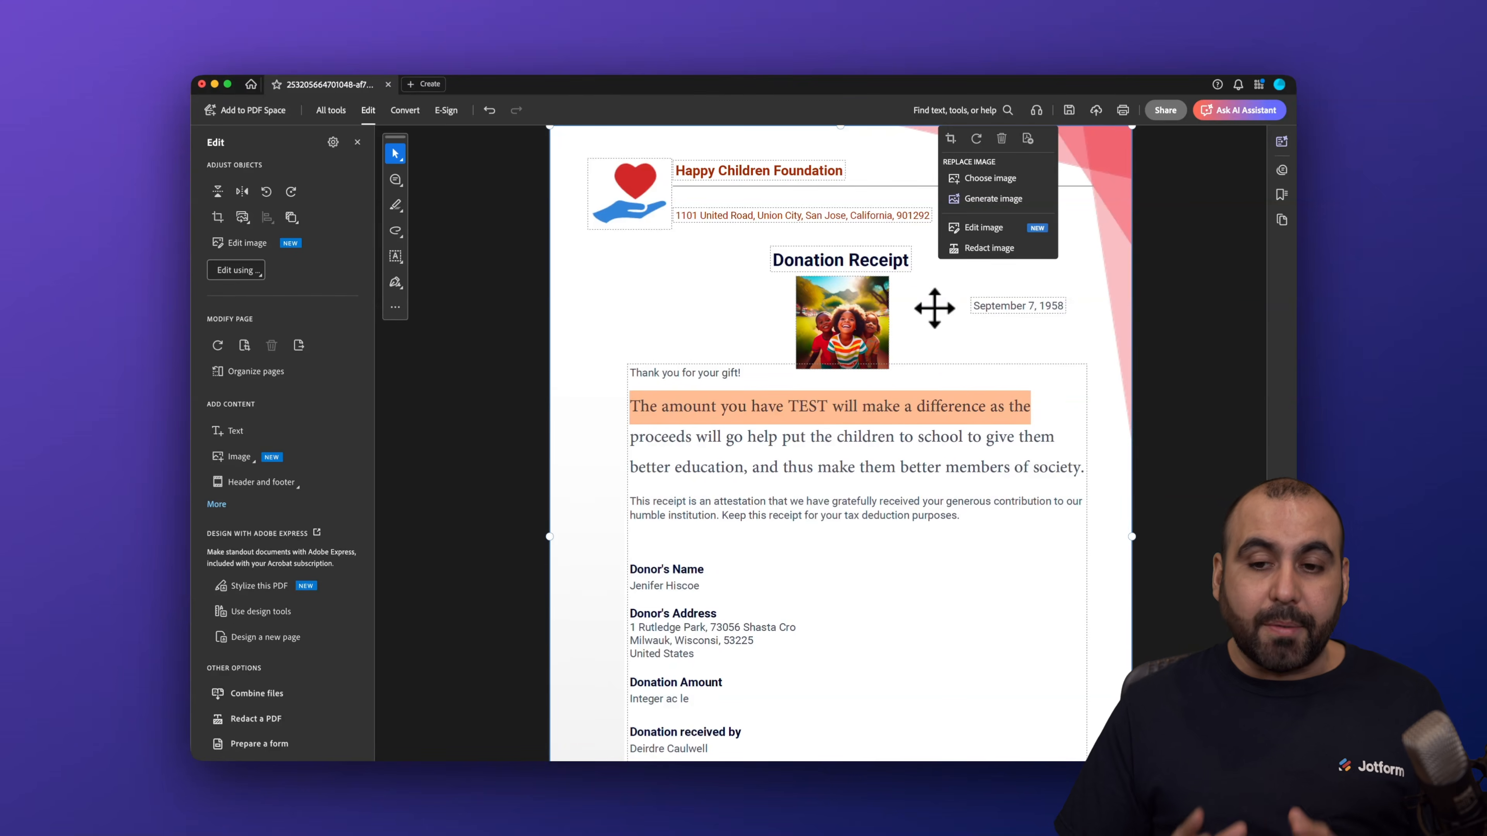
left_click(613, 306)
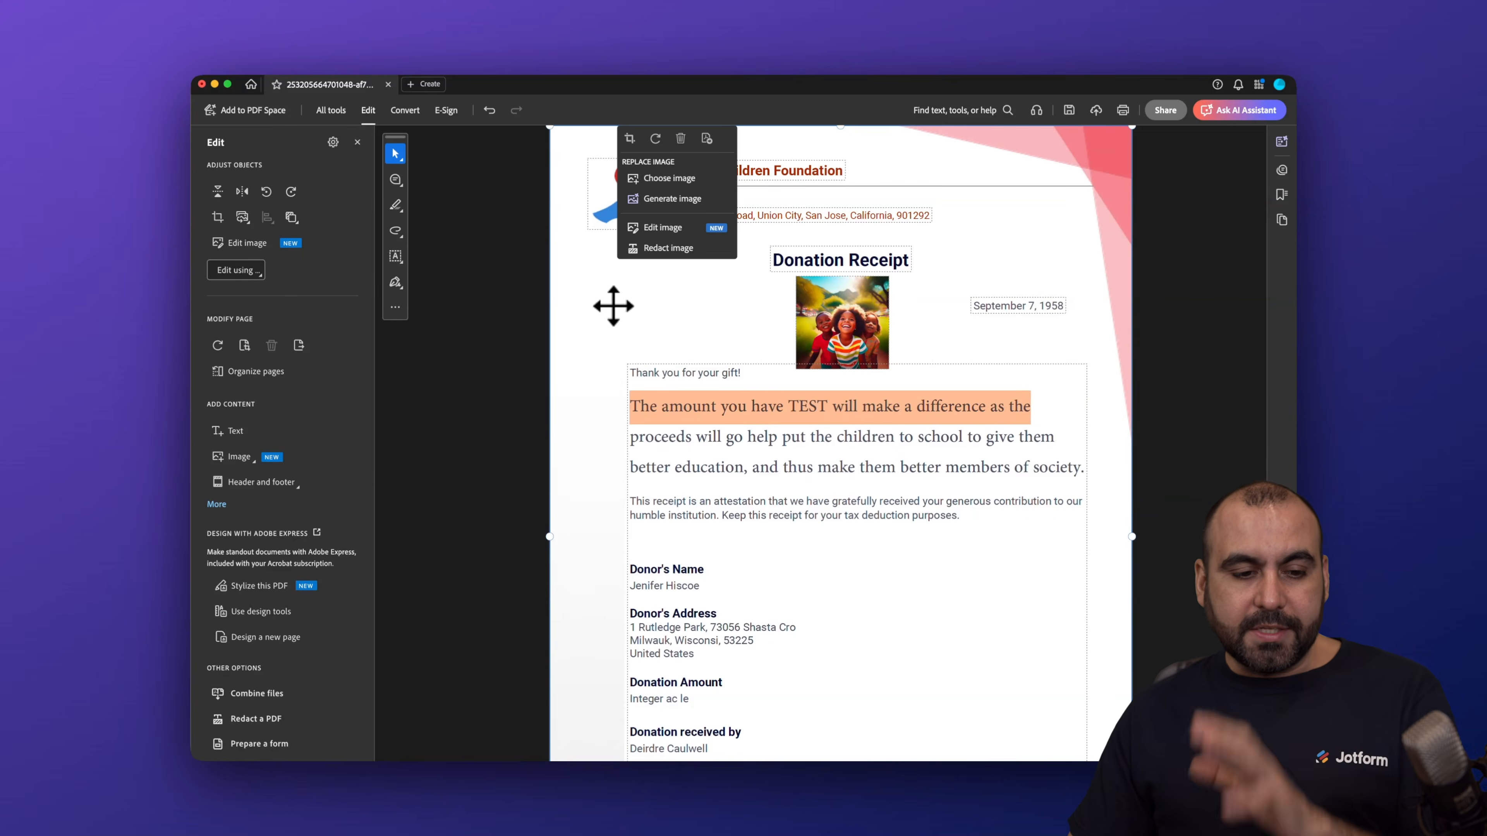
Step: Add a header and footer to the document with TEST as both the left header text and the left footer text
left_click(265, 483)
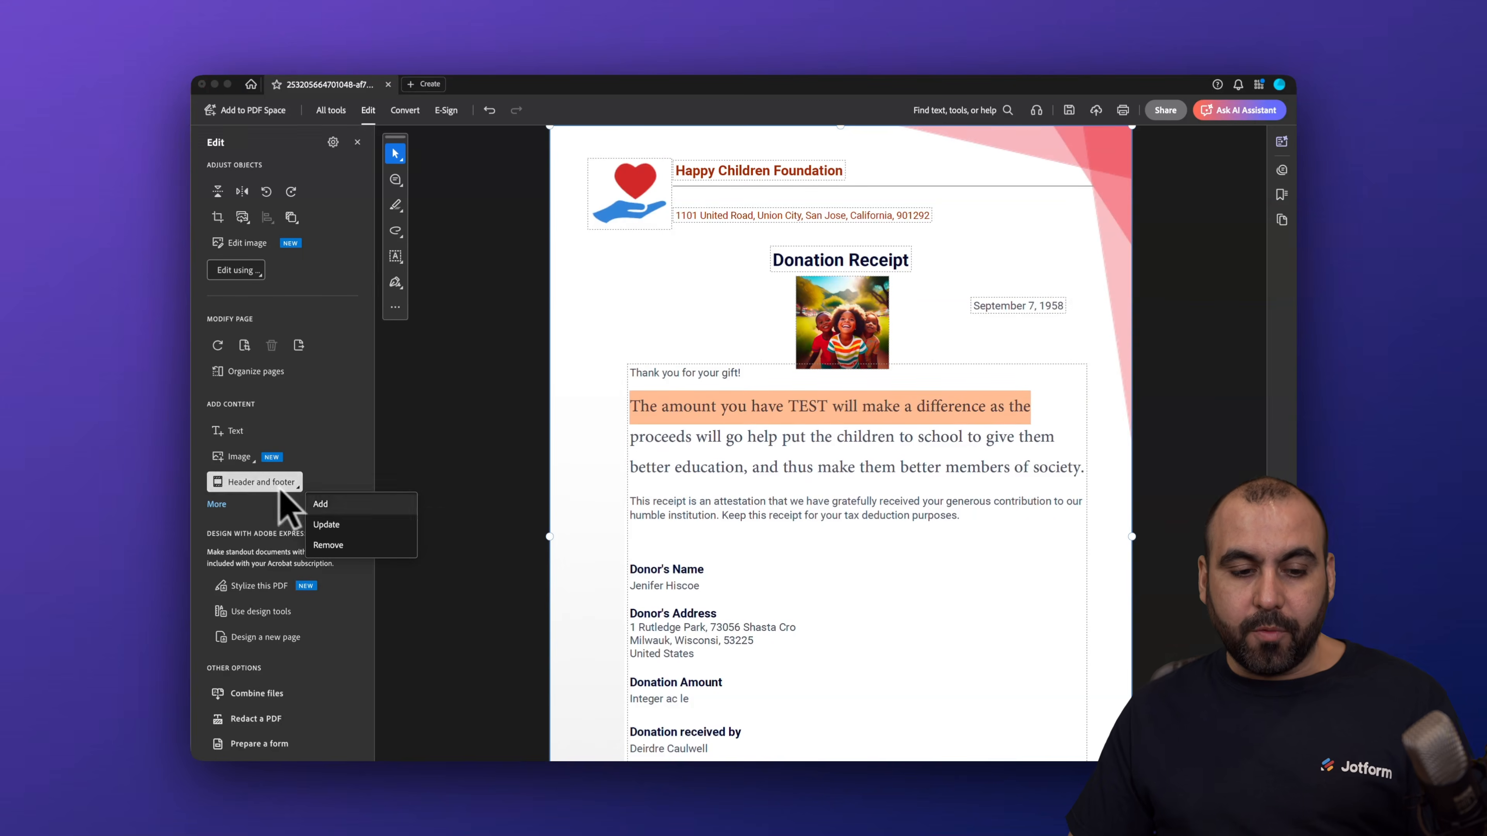
left_click(322, 504)
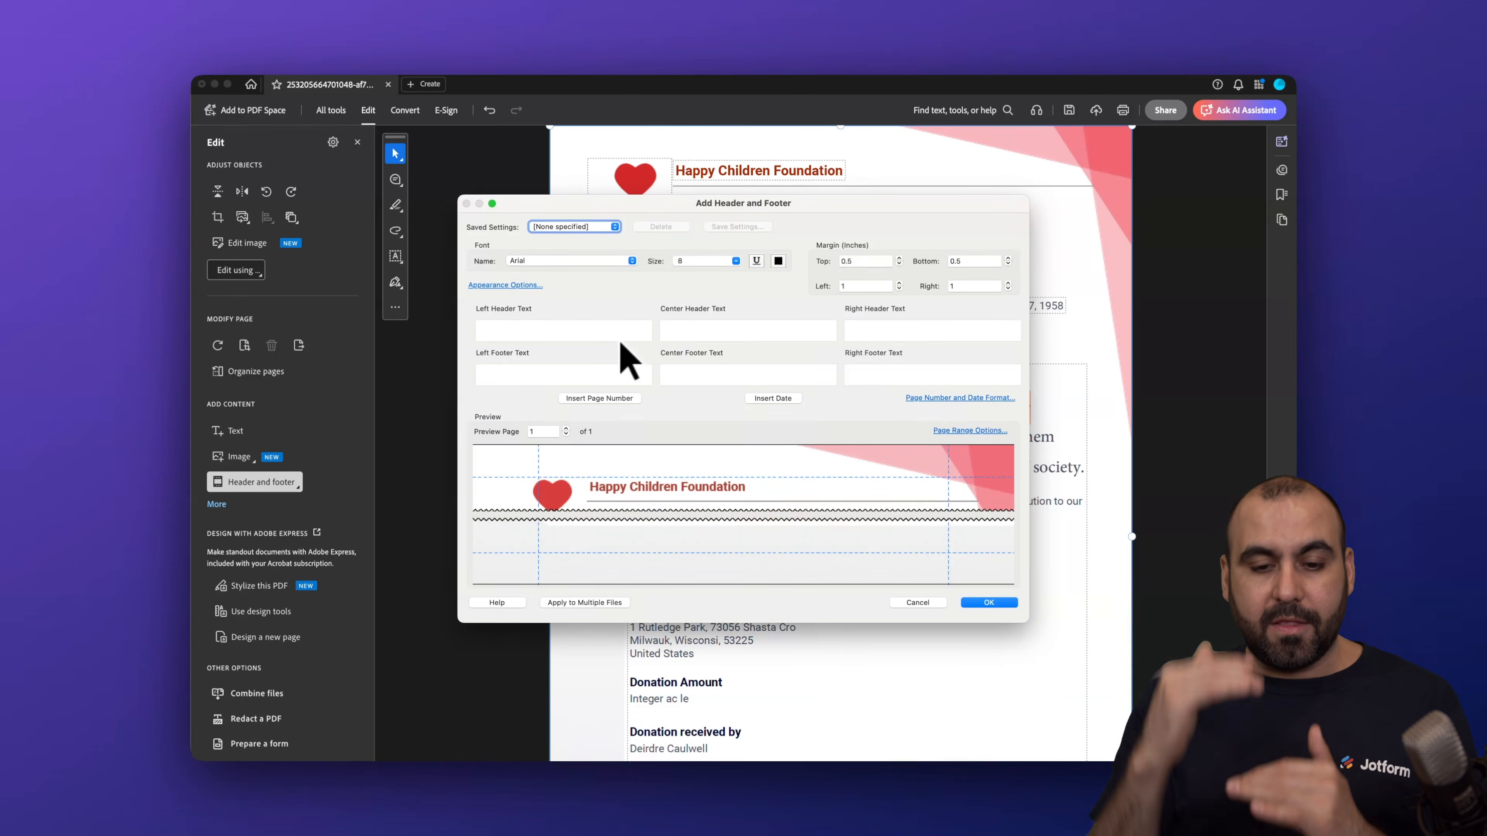
left_click(590, 329)
type("TEST")
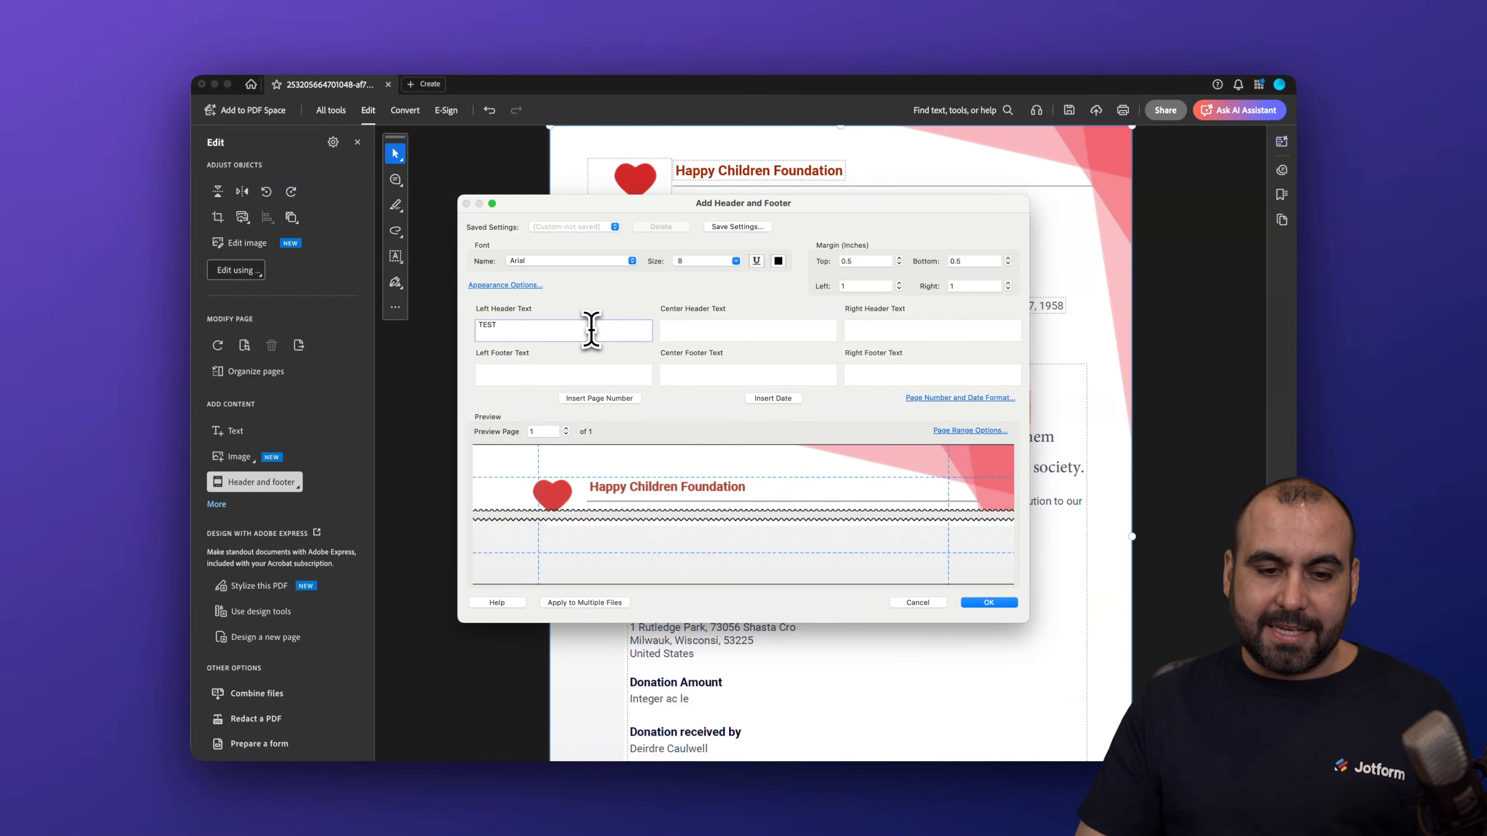
left_click(552, 375)
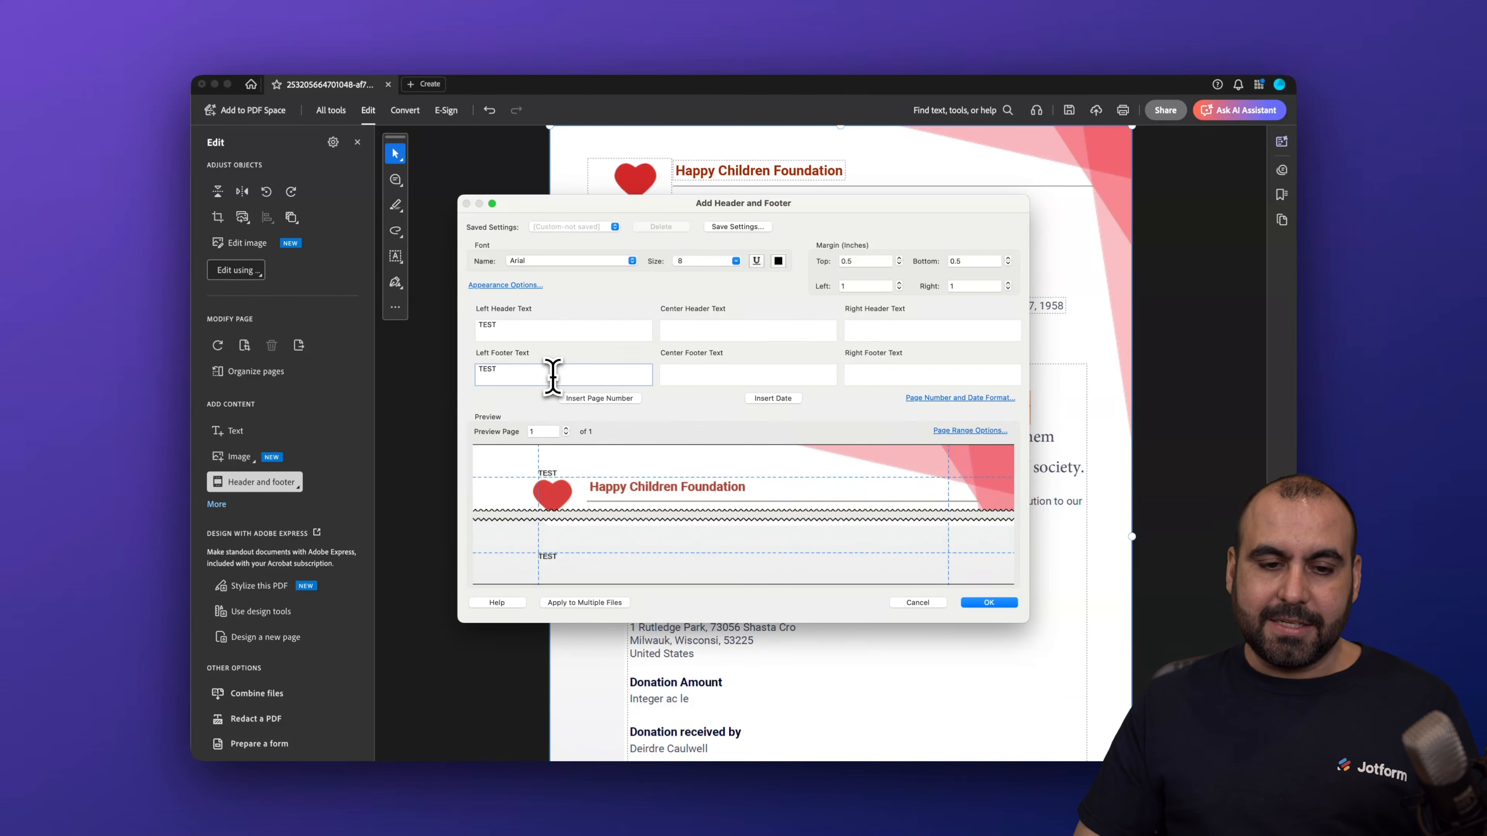
left_click(985, 603)
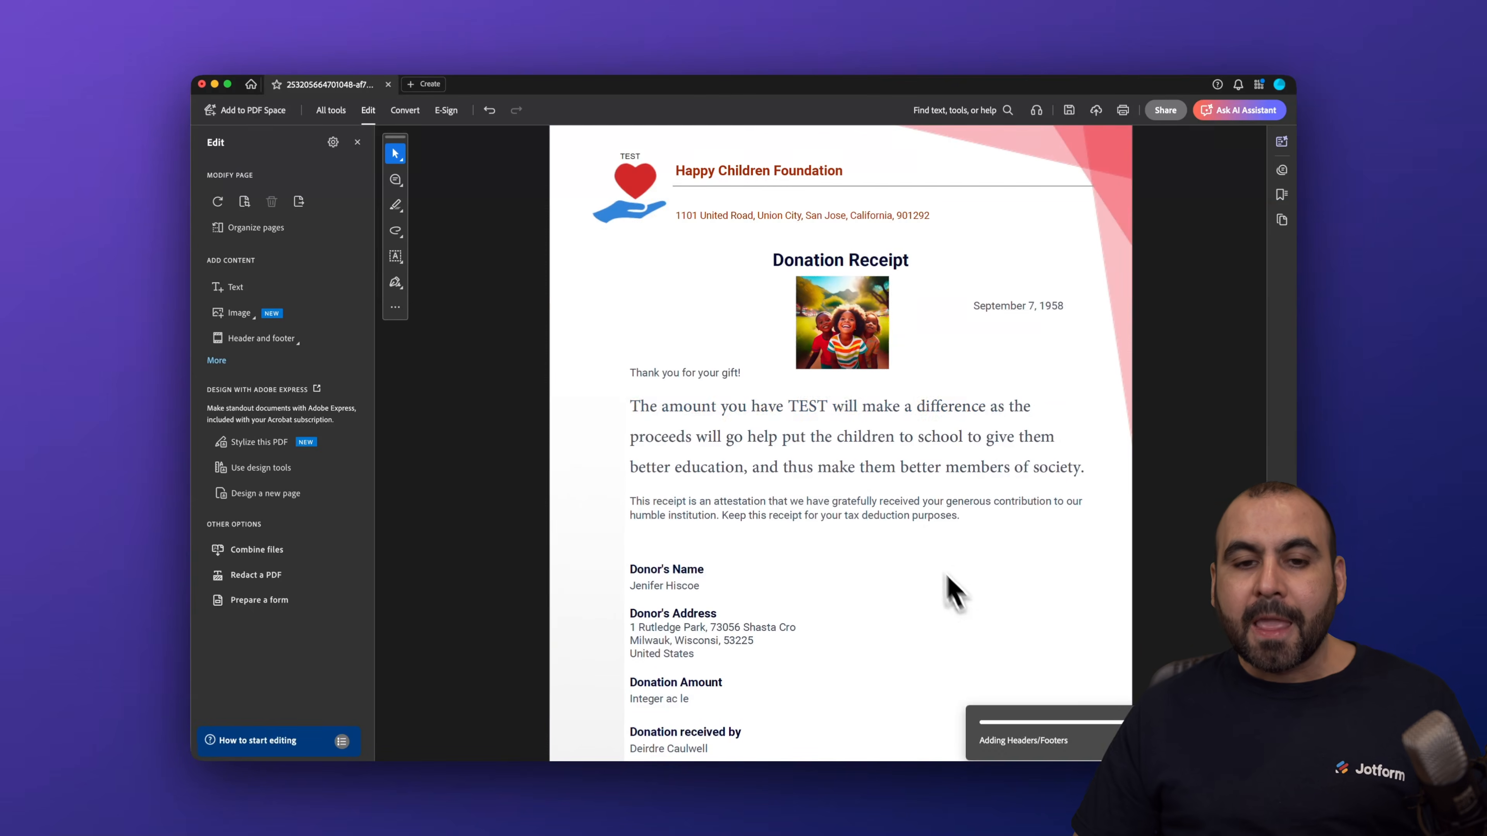
scroll(702, 492, "down", 2)
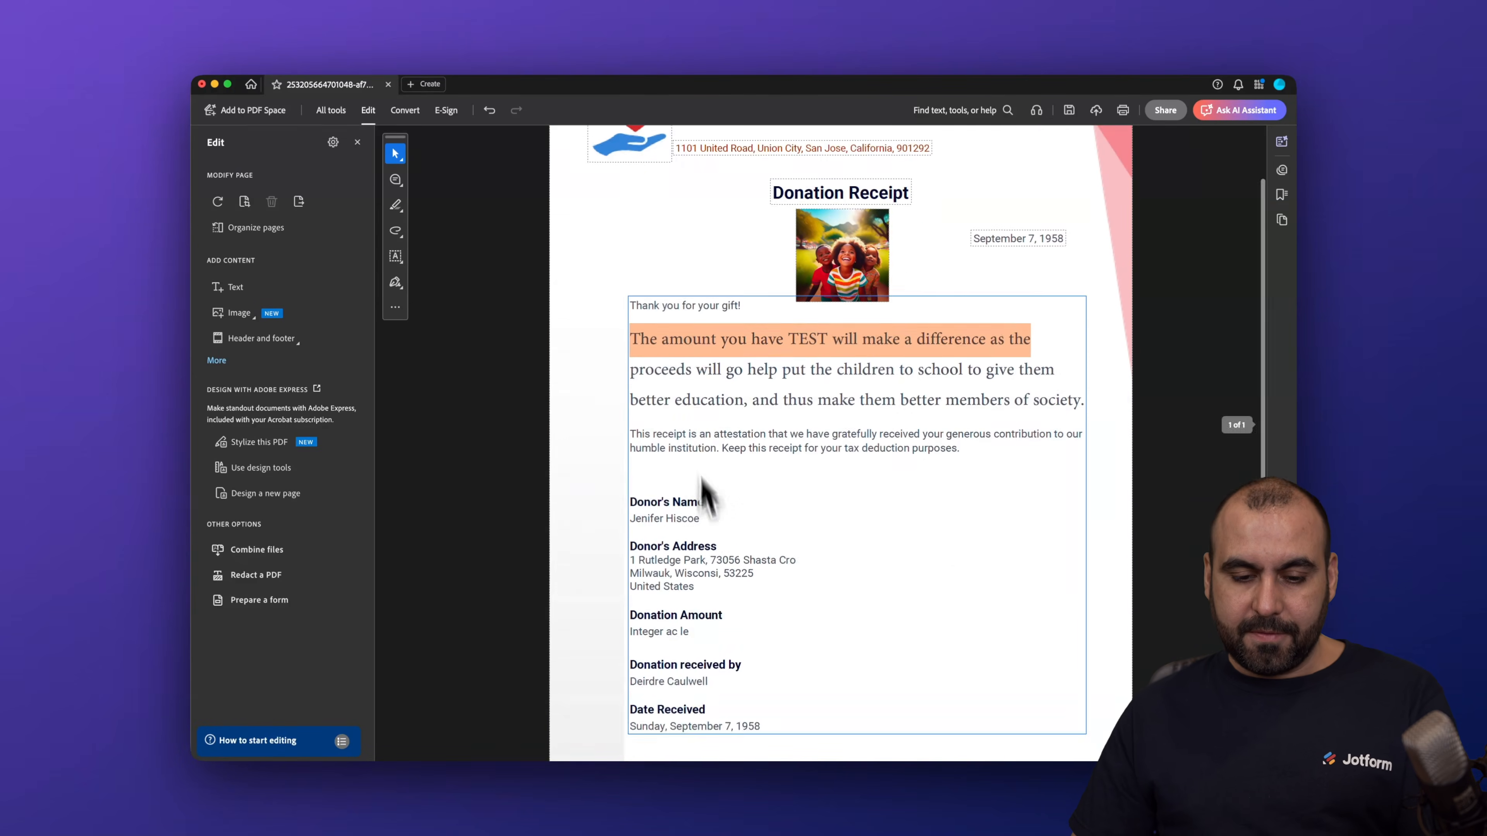
scroll(705, 494, "down", 3)
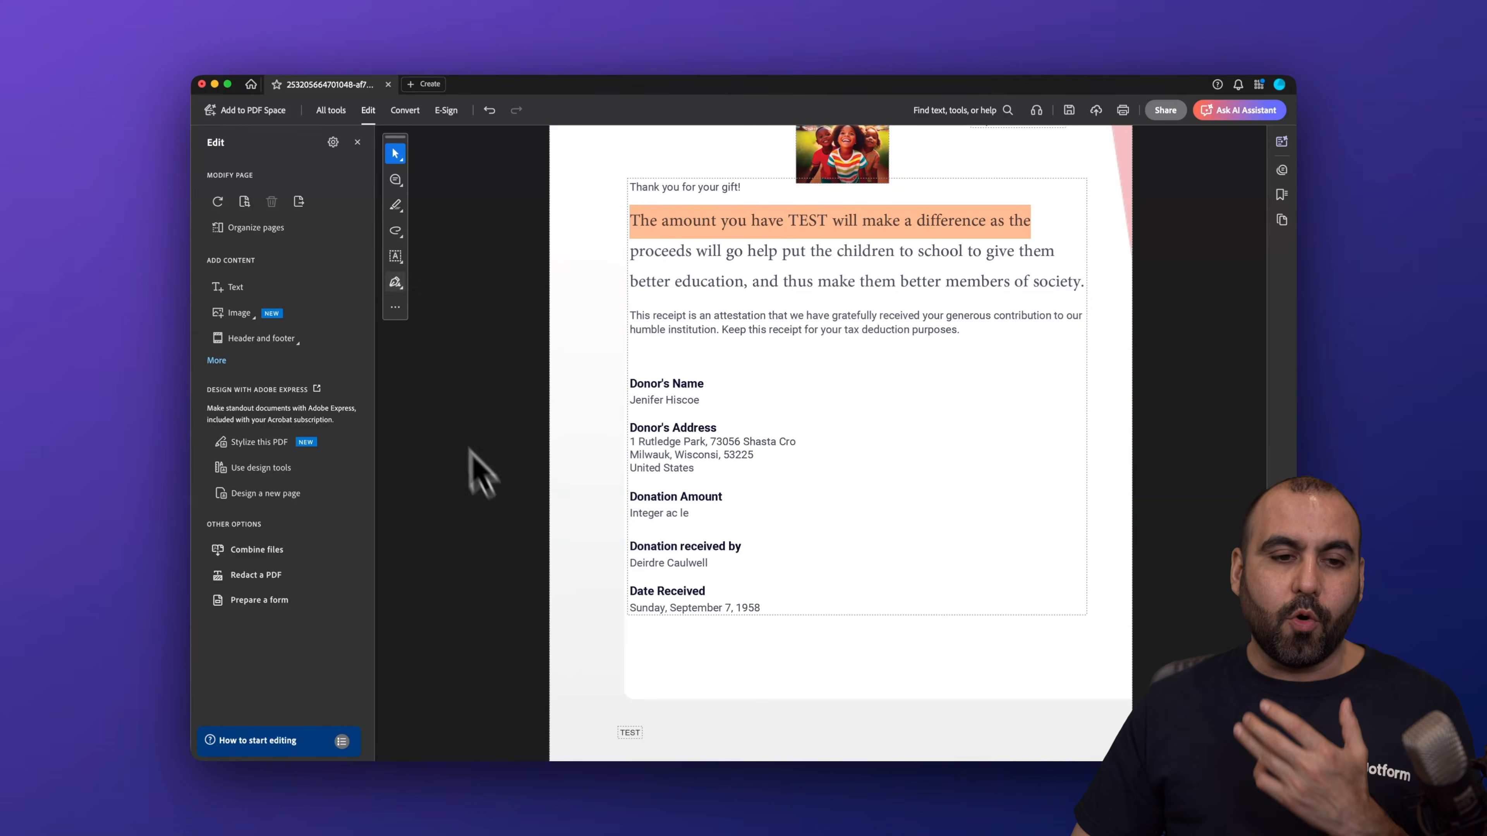
Step: Open the page organizer and try to move the page 1 thumbnail to another place
left_click(257, 227)
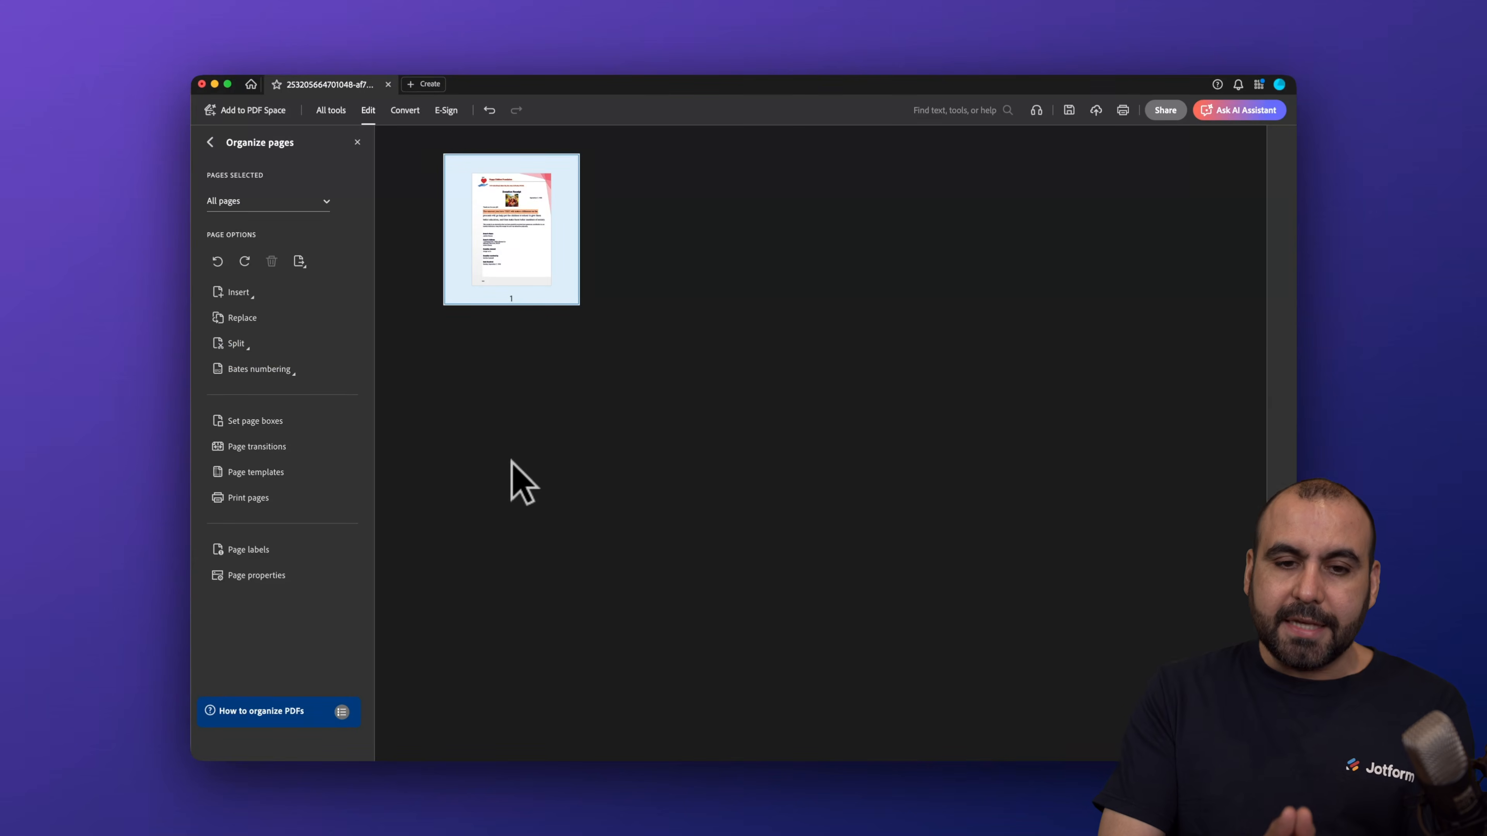
left_click_drag(507, 249, 887, 258)
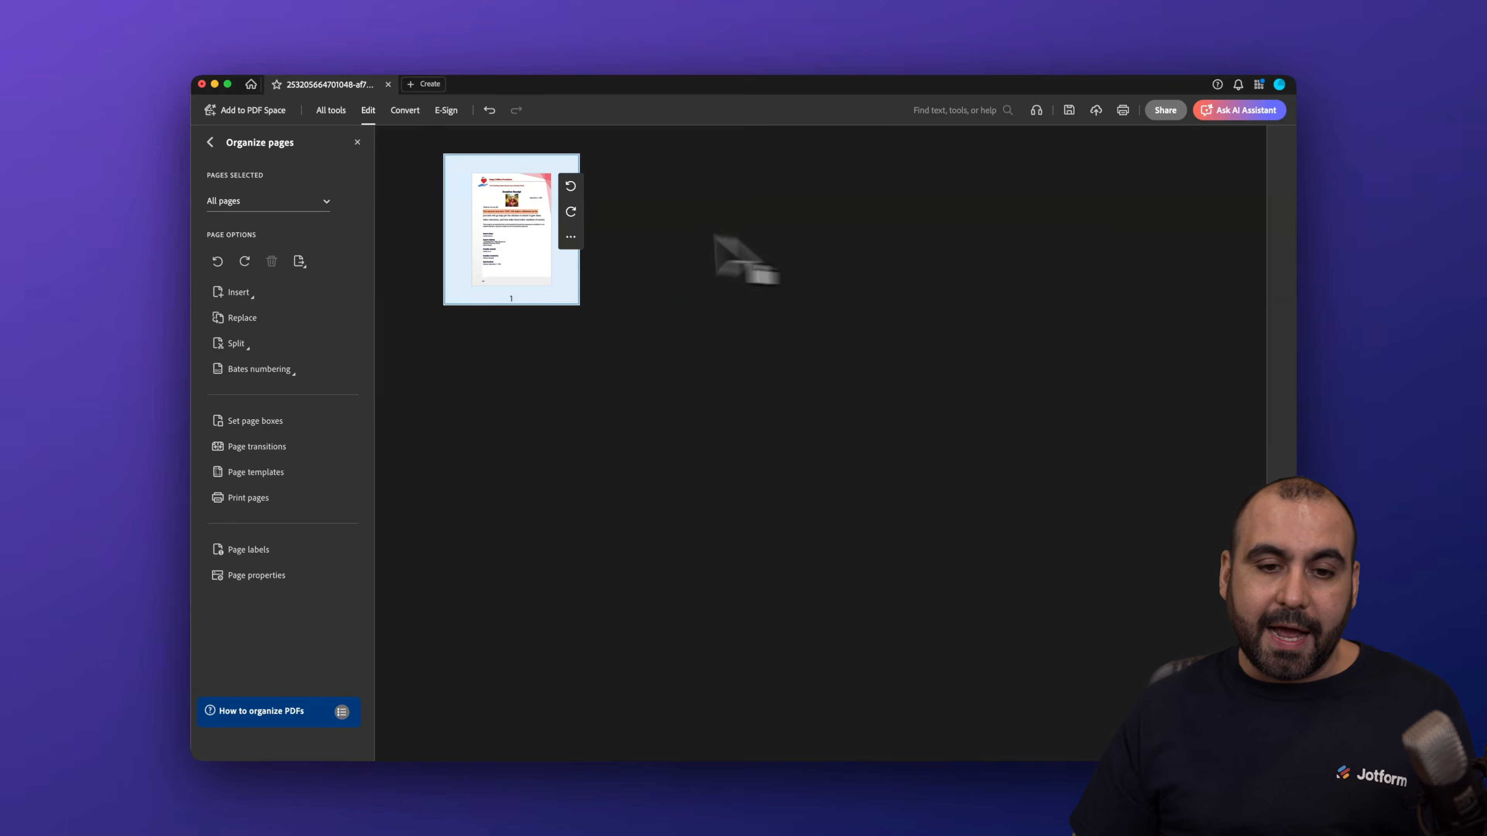
Step: Insert a blank page and arrange the pages so the donation receipt comes after the blank page
left_click(569, 239)
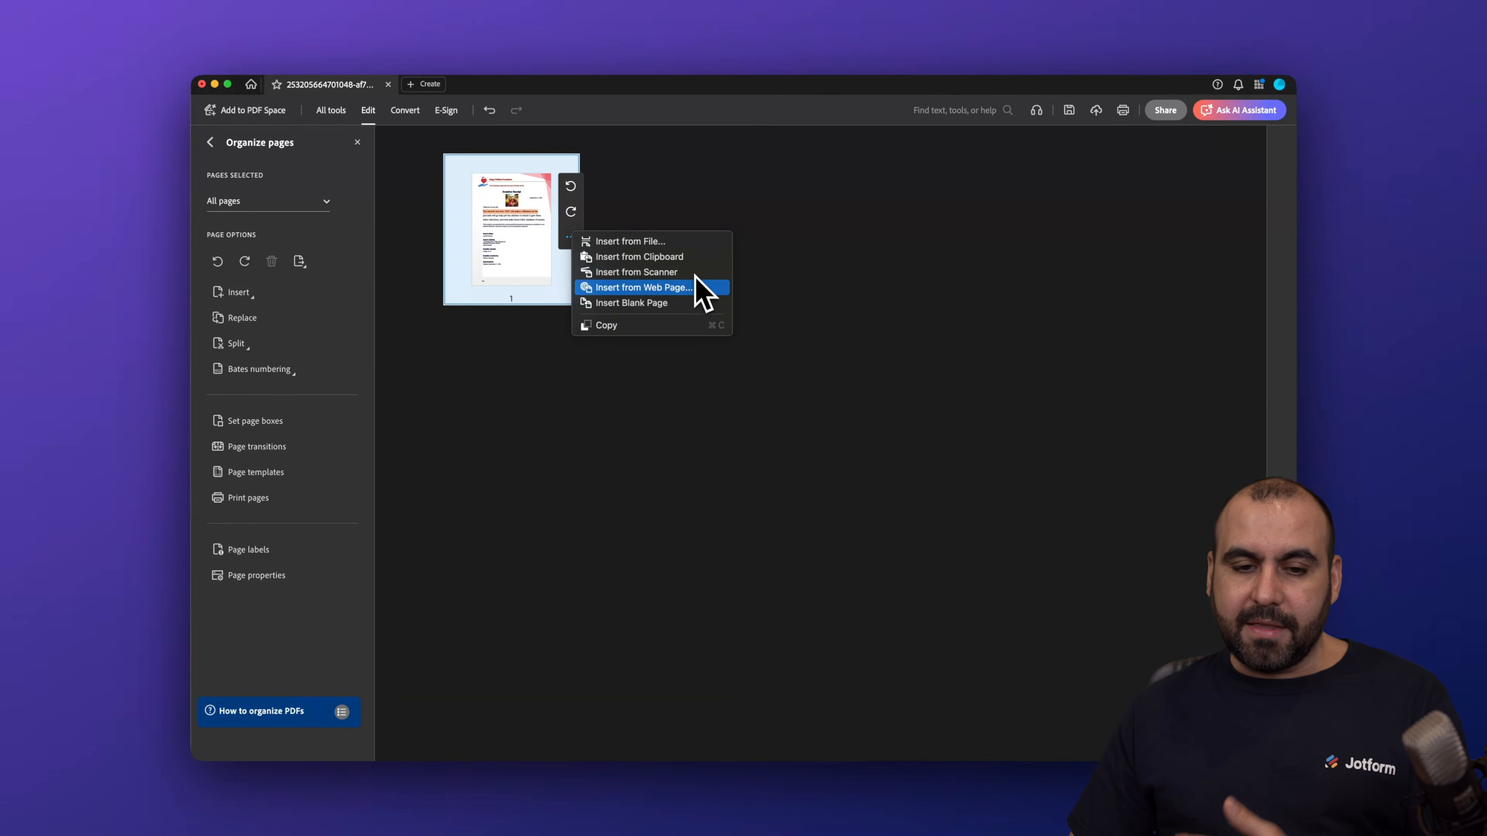
left_click(700, 309)
left_click_drag(515, 239, 691, 239)
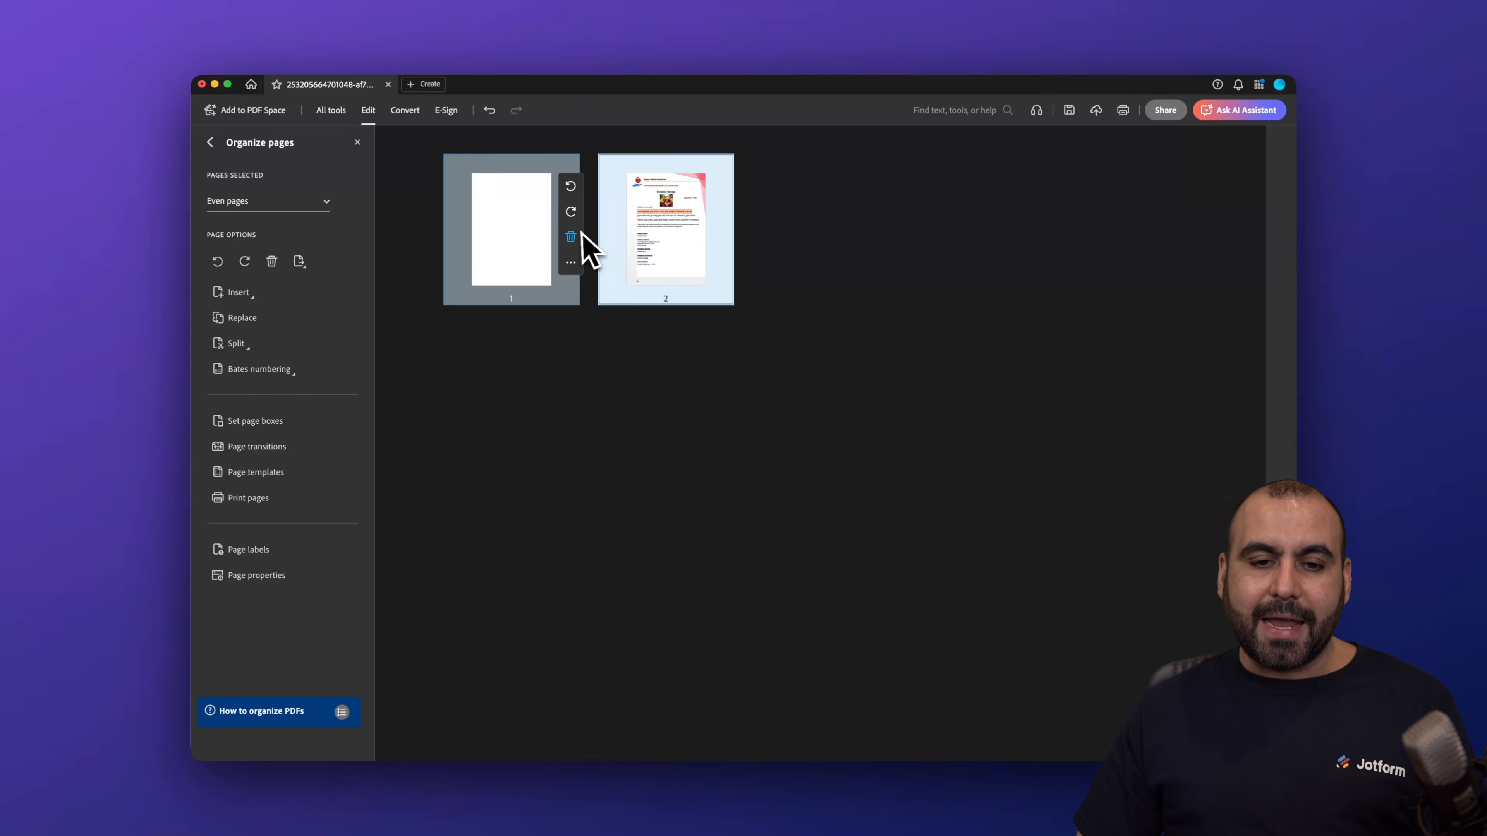
Step: Check the insertion options available between the two pages, dismiss them and close the page organizer
left_click(588, 229)
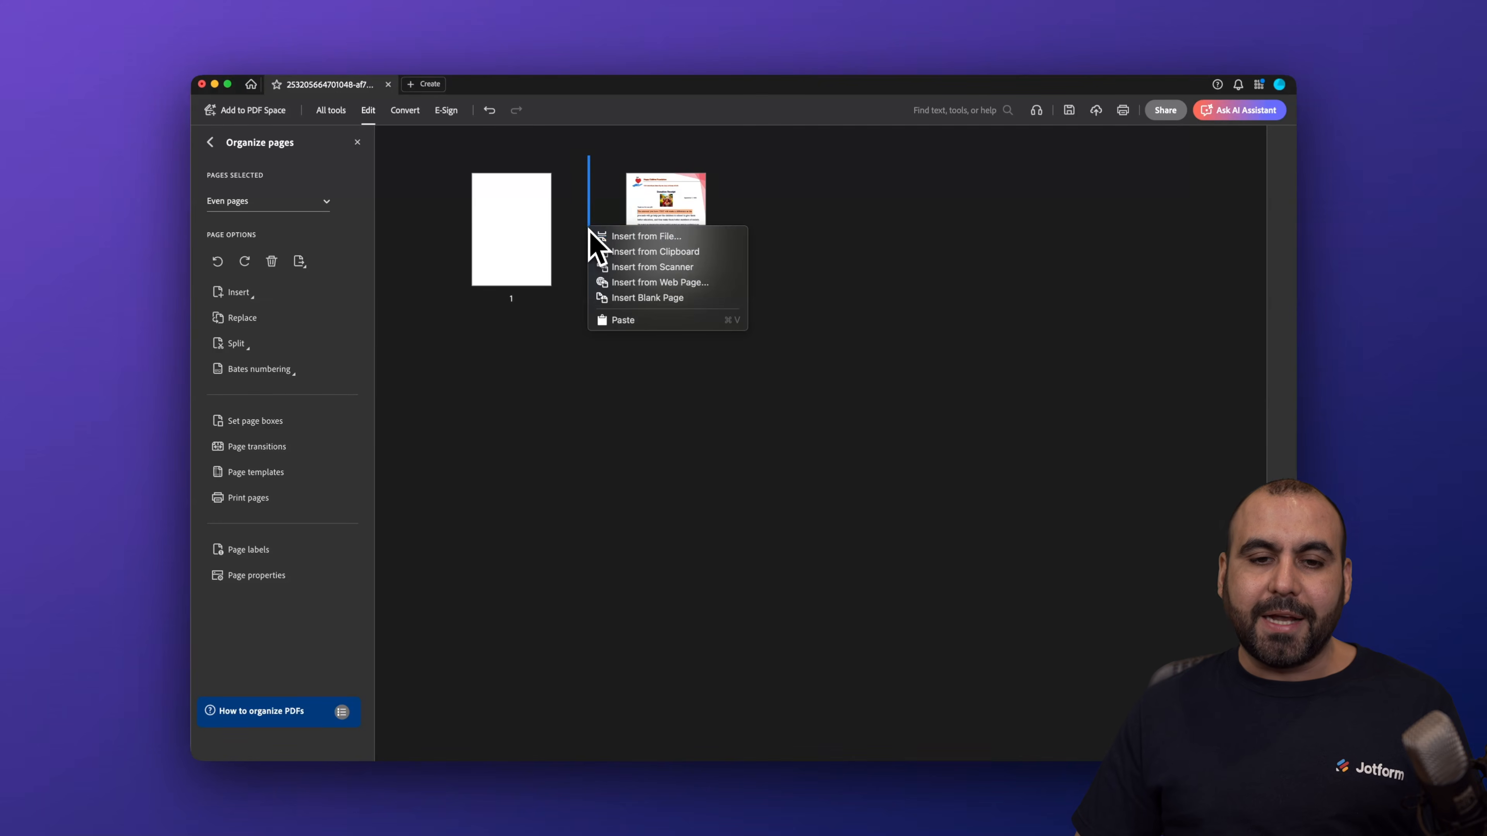
left_click(563, 391)
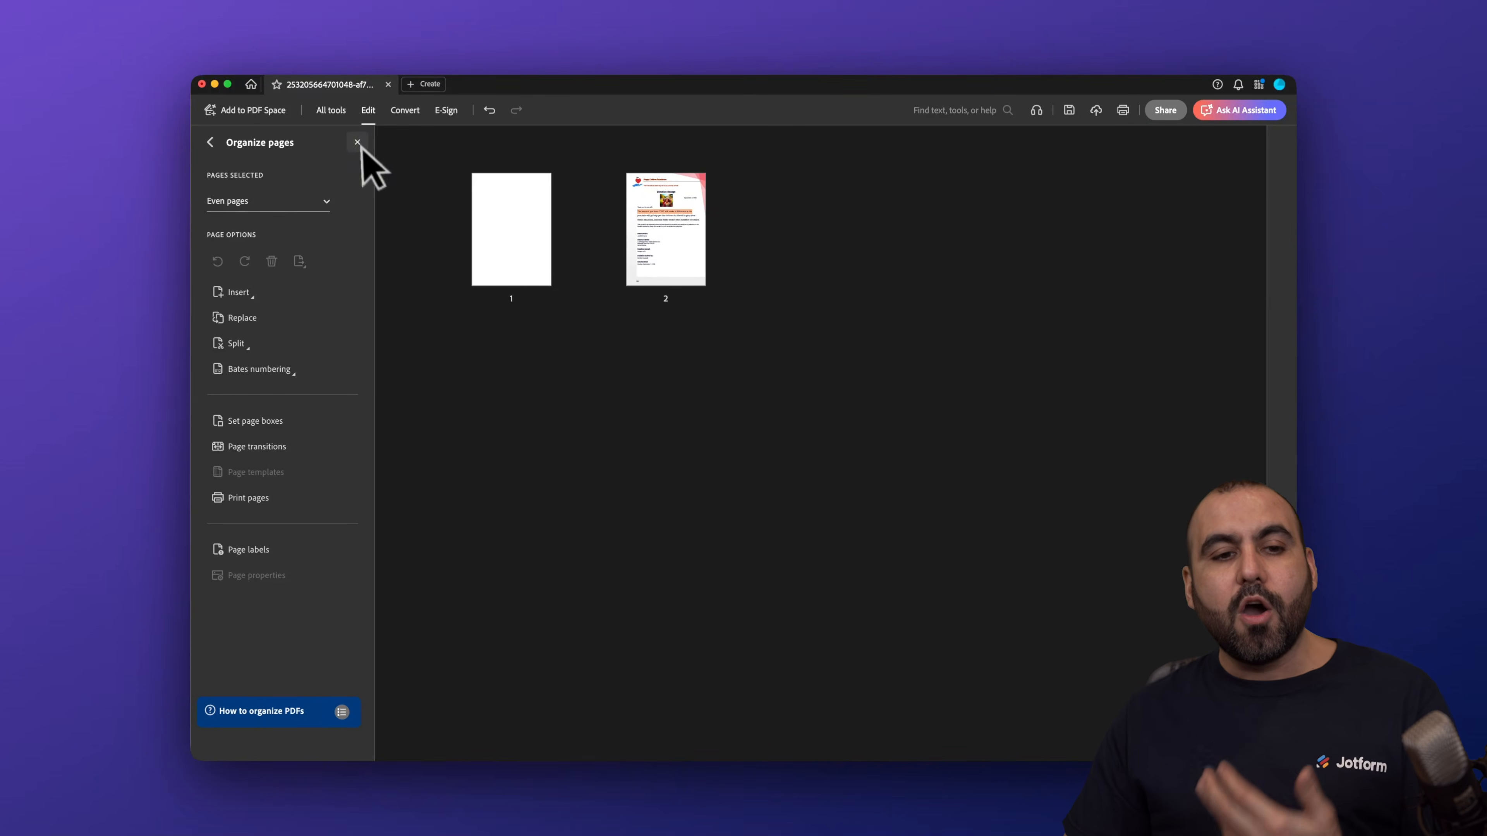
left_click(357, 142)
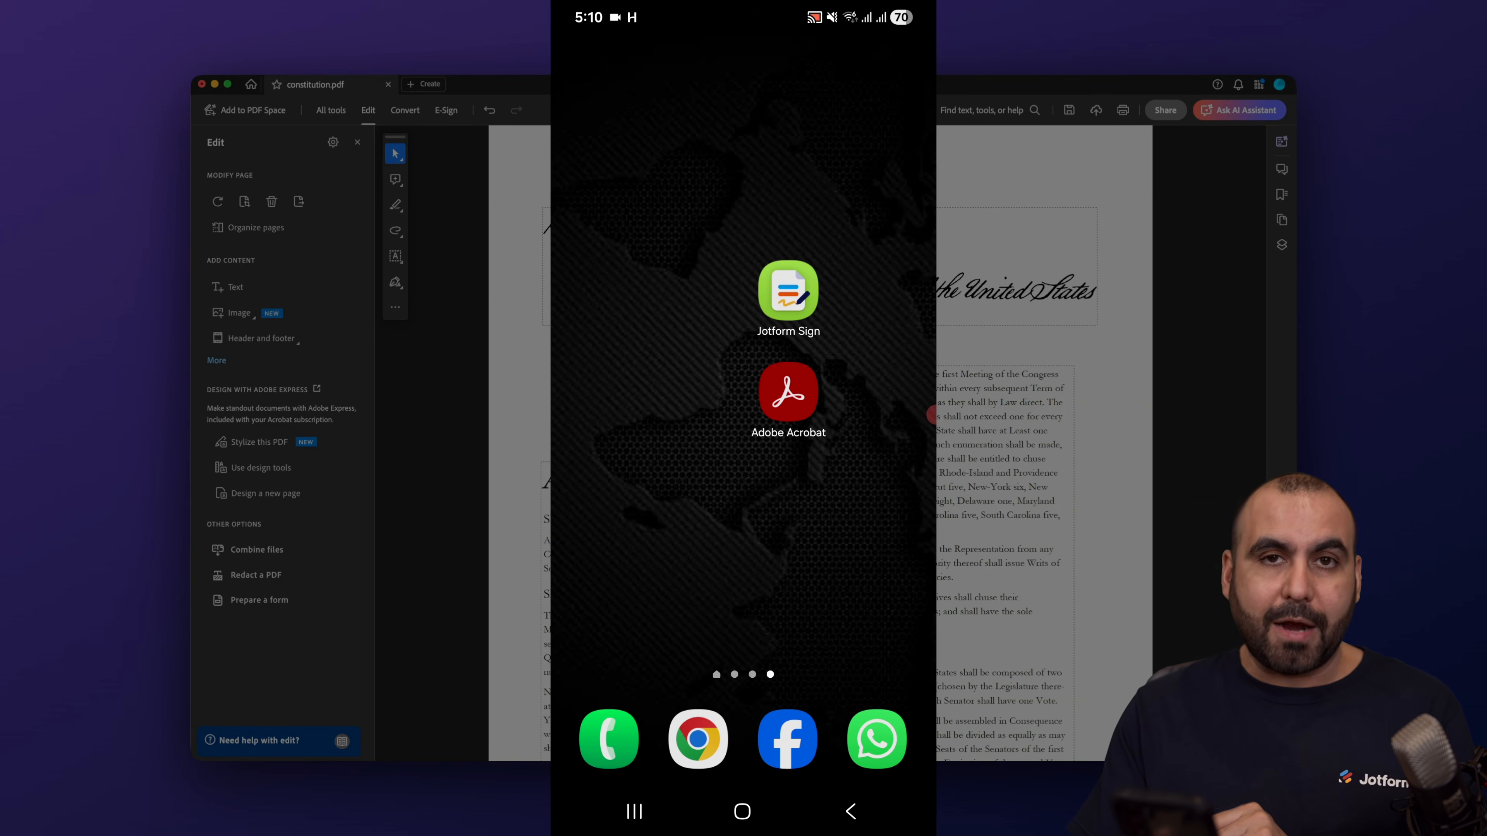
Step: Switch to the Adobe Acrobat mobile app and open the recent Welcome PDF for editing
left_click(788, 392)
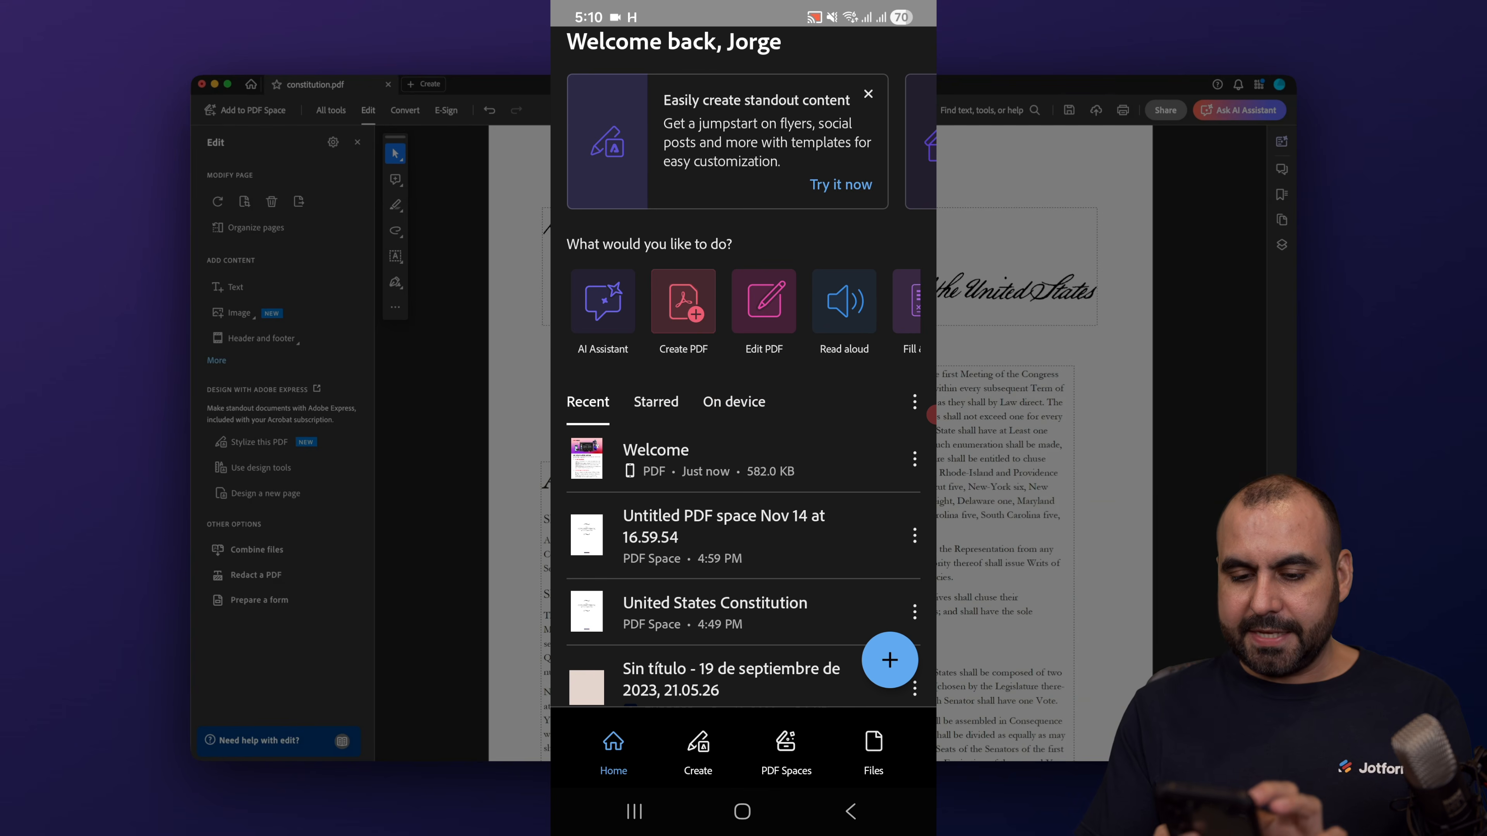
left_click(763, 302)
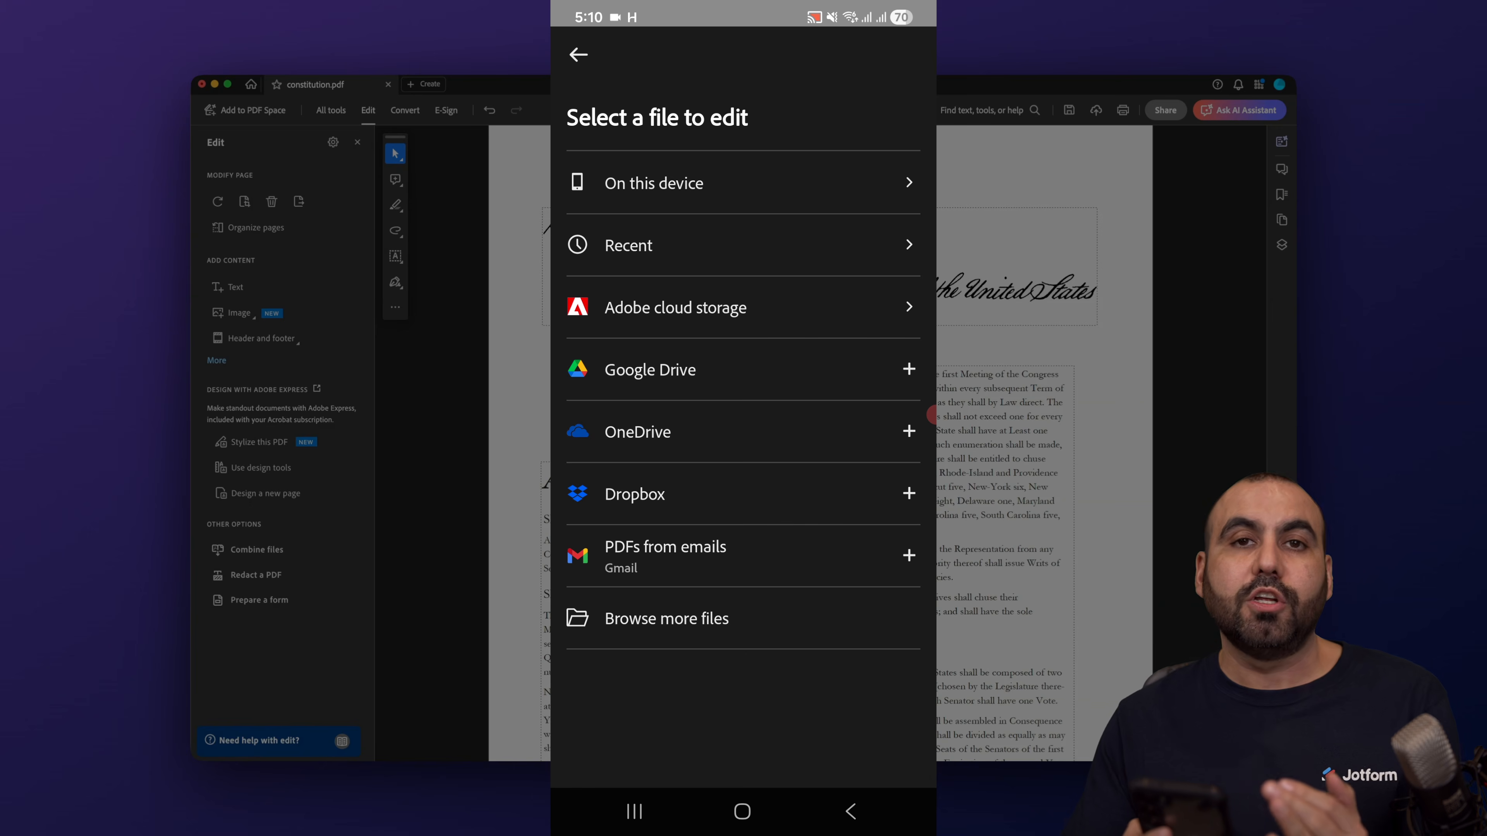
left_click(744, 245)
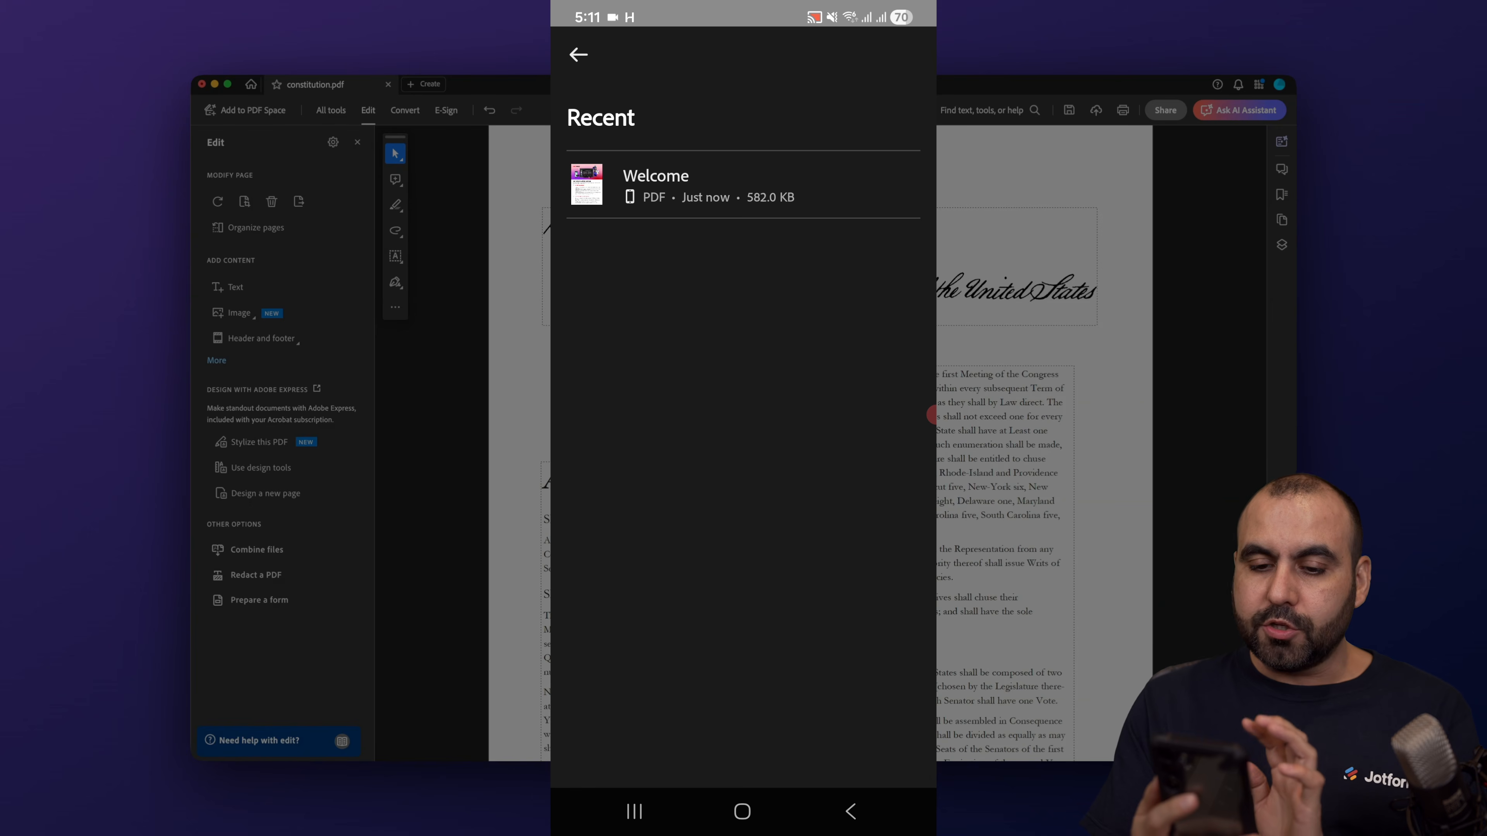
left_click(702, 185)
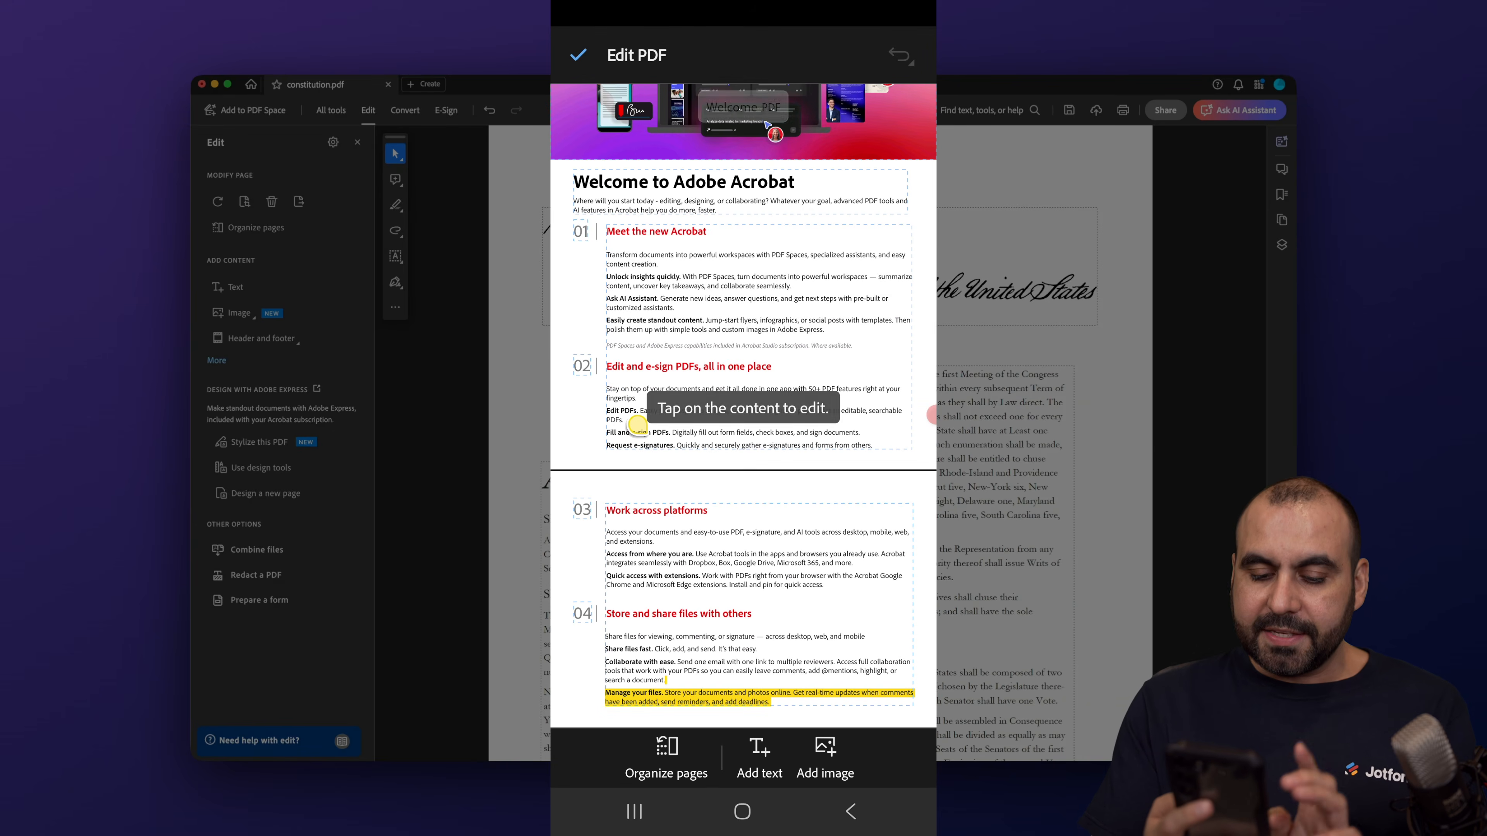
Step: Replace the section 01 heading "Meet the new Acrobat" with TEST and save the text edit
left_click(638, 423)
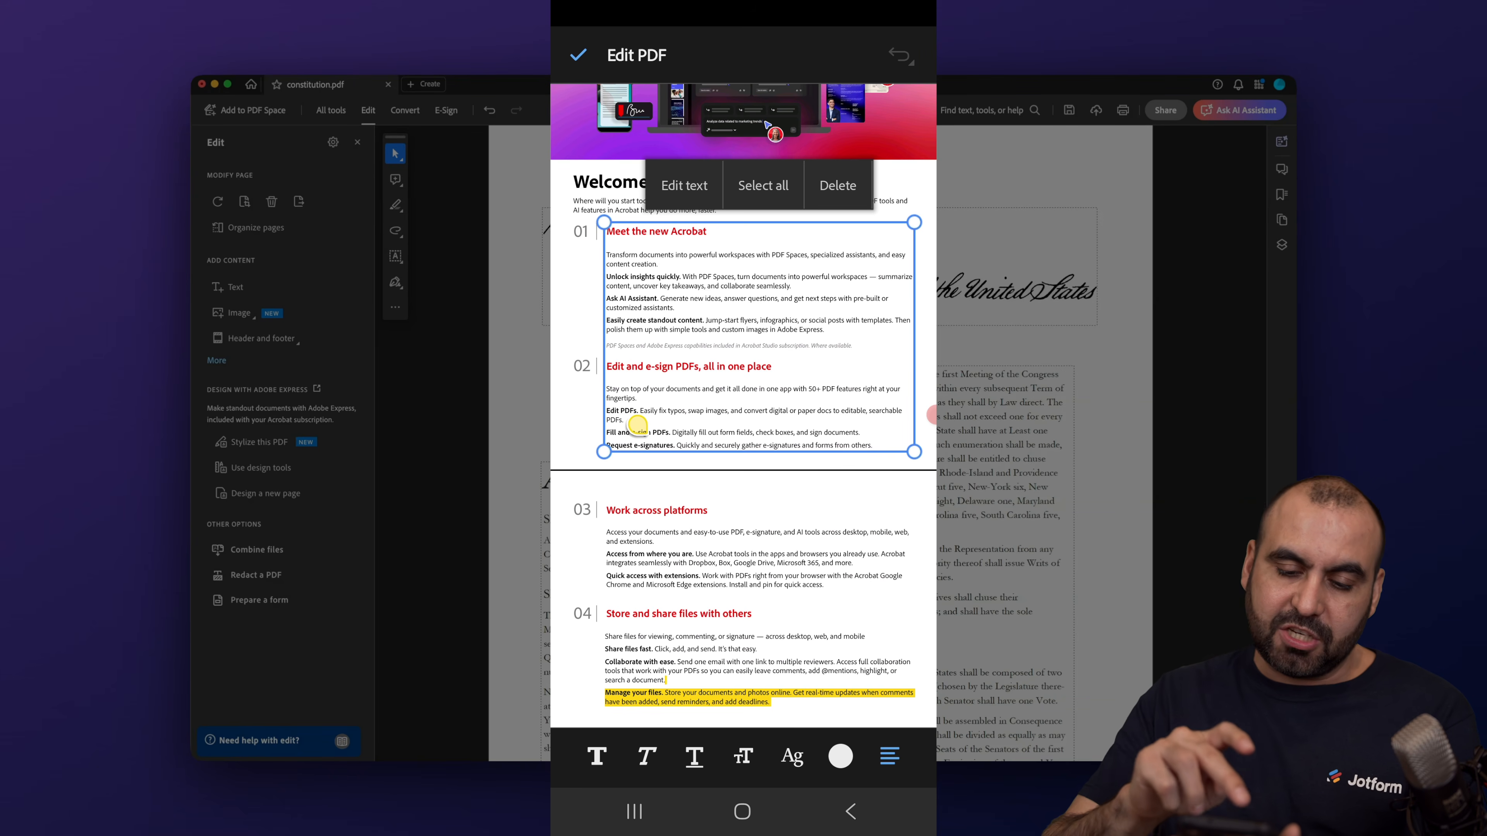
left_click(684, 185)
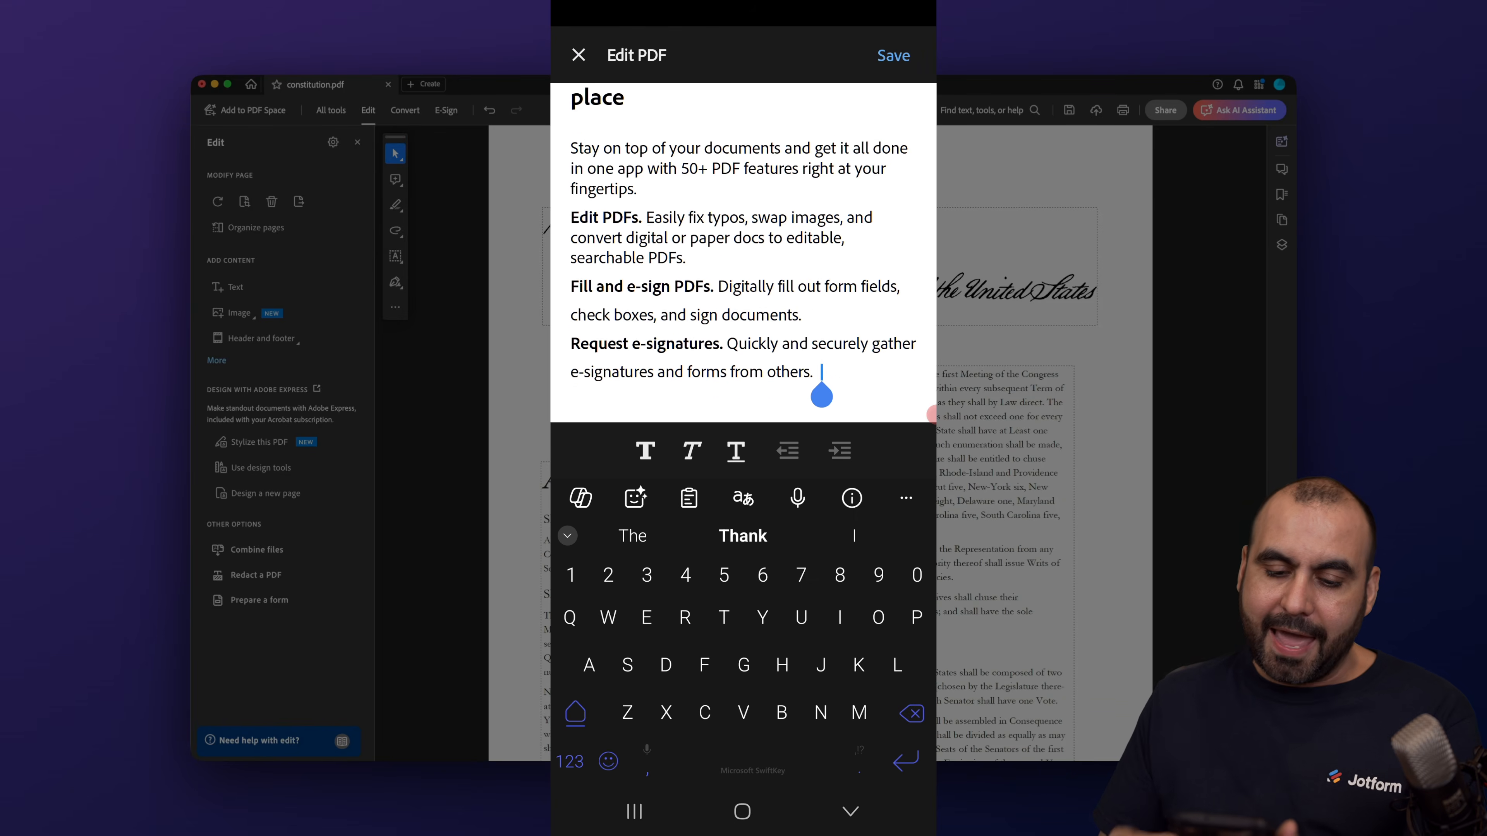
scroll(743, 251, "up", 1)
scroll(744, 251, "up", 3)
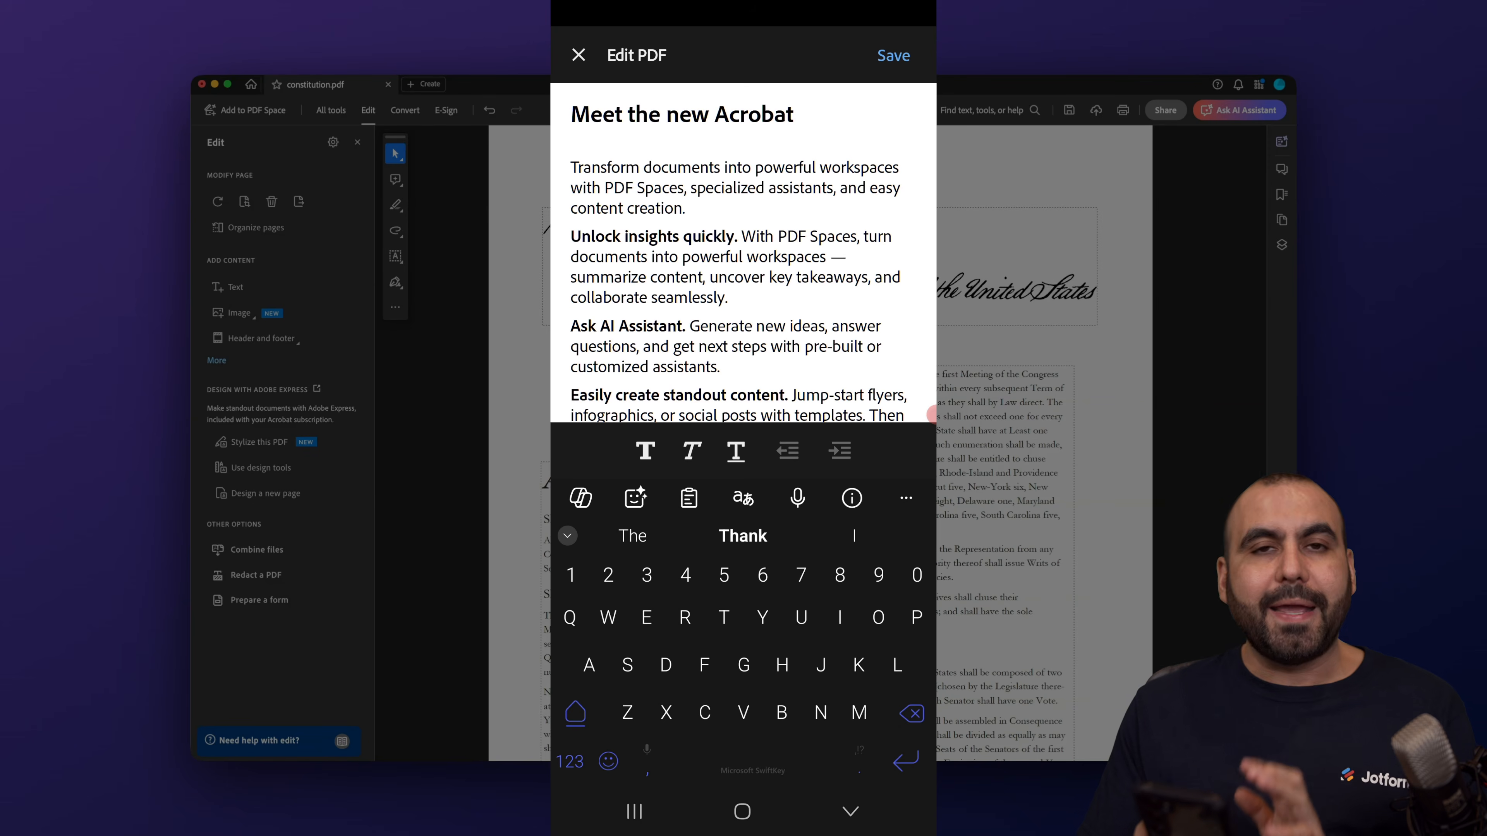
left_click(794, 115)
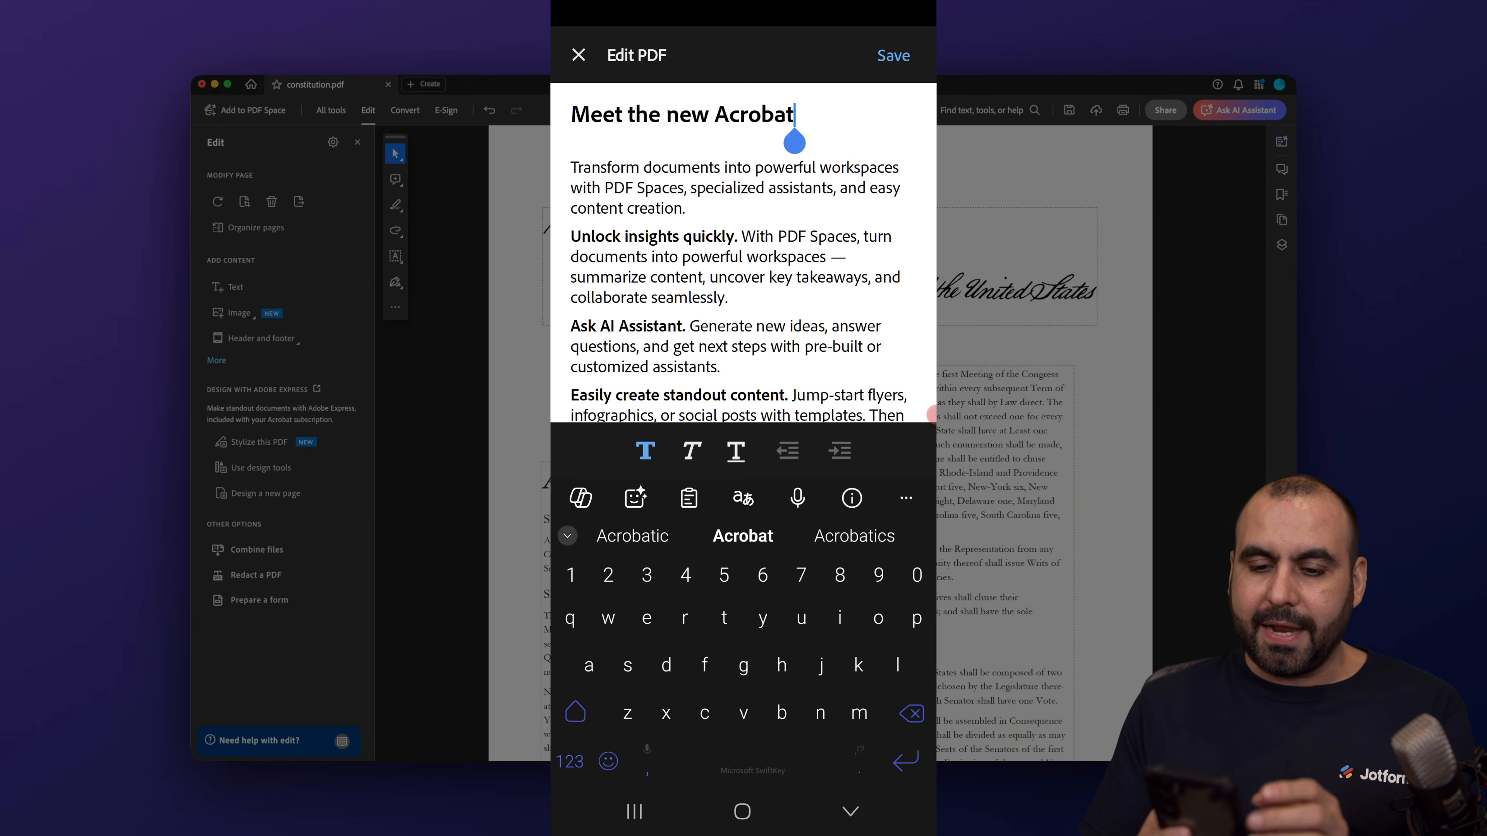
key("BackSpace")
key("BackSpace")
key("BackSpace")
key("BackSpace")
key("BackSpace")
key("BackSpace")
key("BackSpace")
key("BackSpace")
key("BackSpace")
key("BackSpace")
key("BackSpace")
key("BackSpace")
key("BackSpace")
key("BackSpace")
key("BackSpace")
key("BackSpace")
key("BackSpace")
key("BackSpace")
key("BackSpace")
key("BackSpace")
type("TEST")
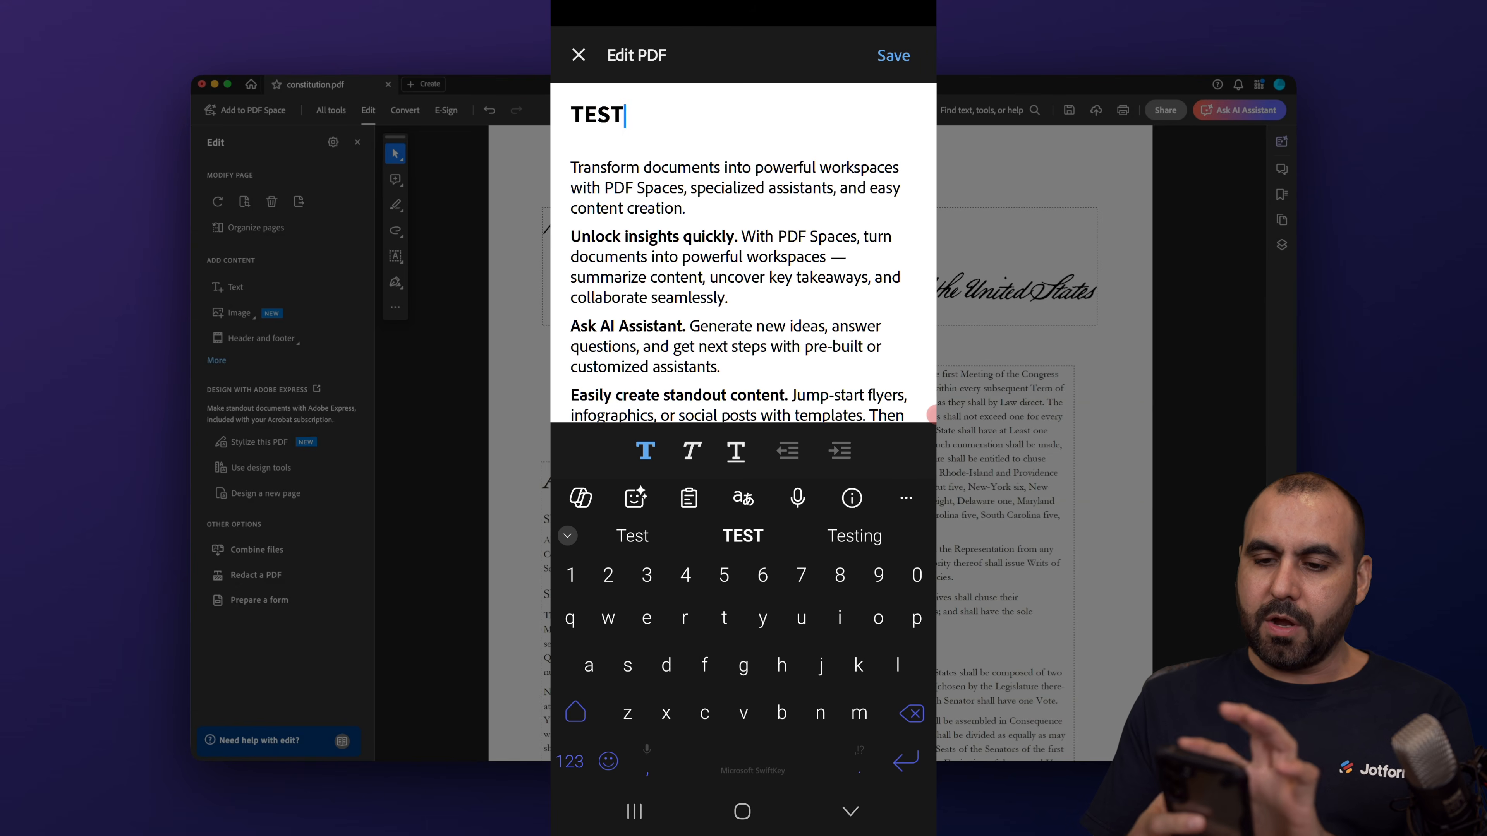
left_click(894, 55)
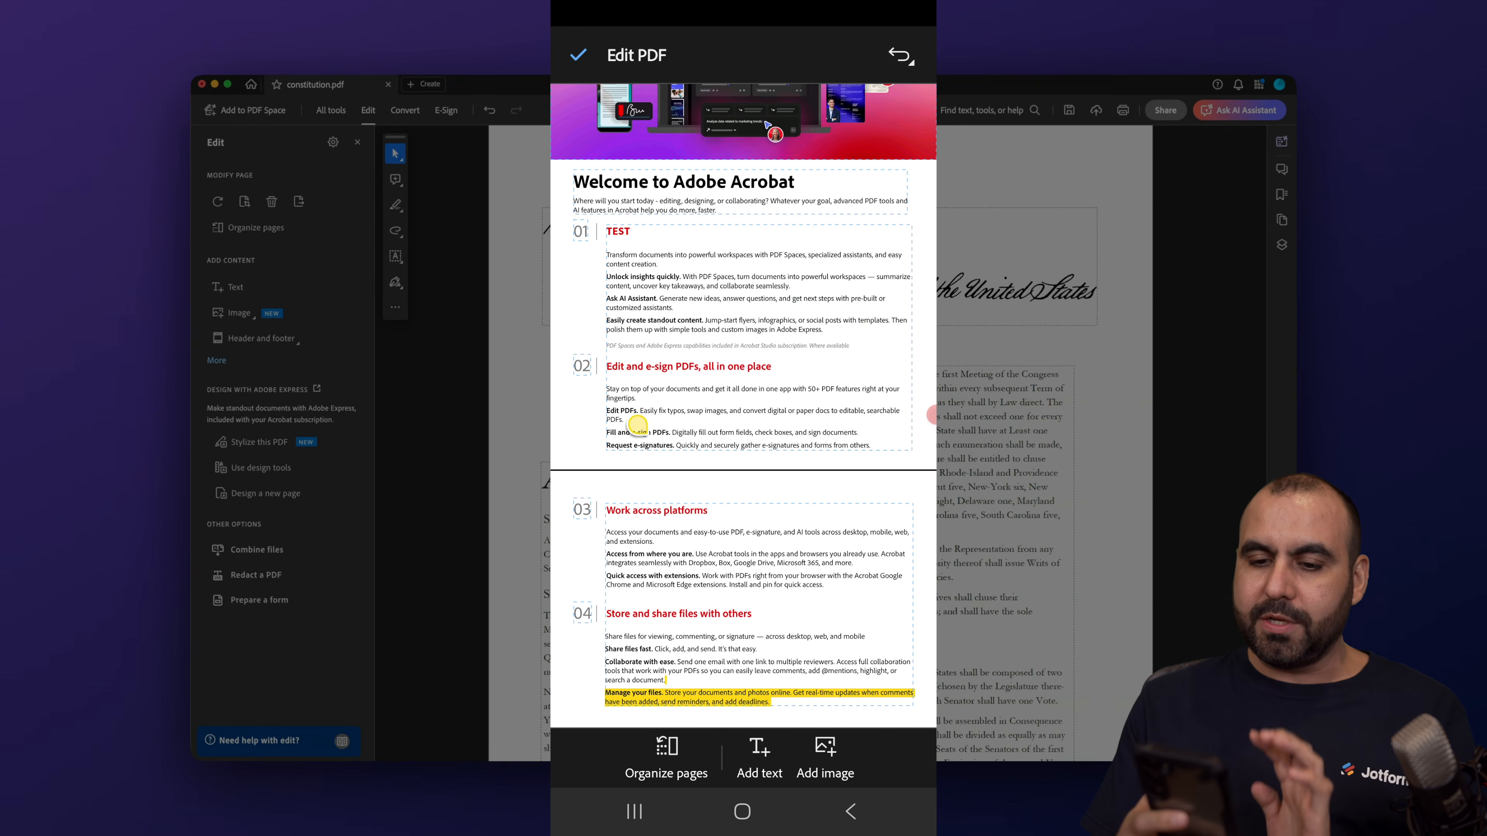
Step: Delete the text block that holds the body content of sections 01 and 02
scroll(744, 405, "down", 1)
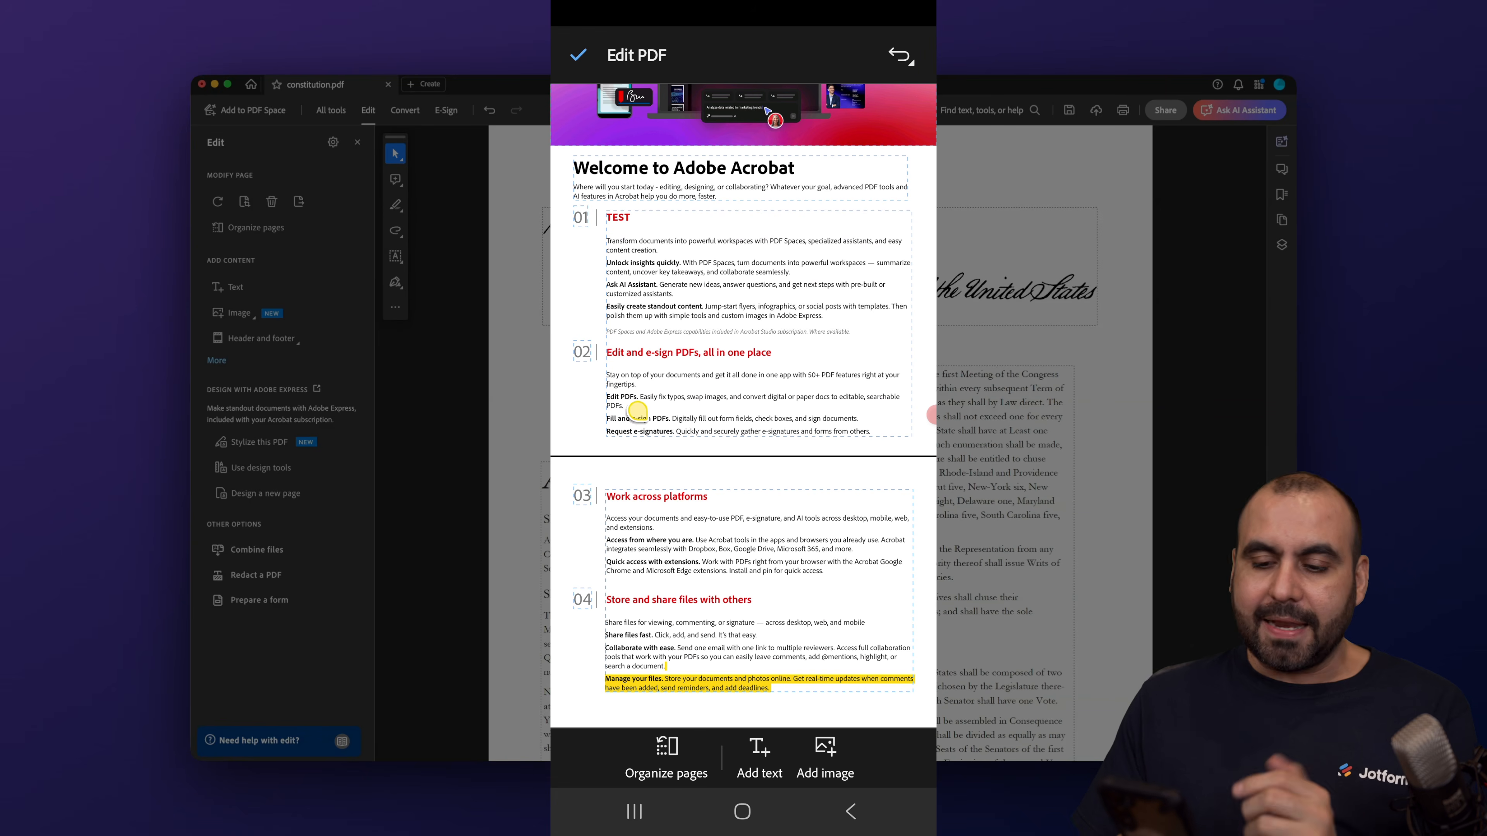
left_click(638, 410)
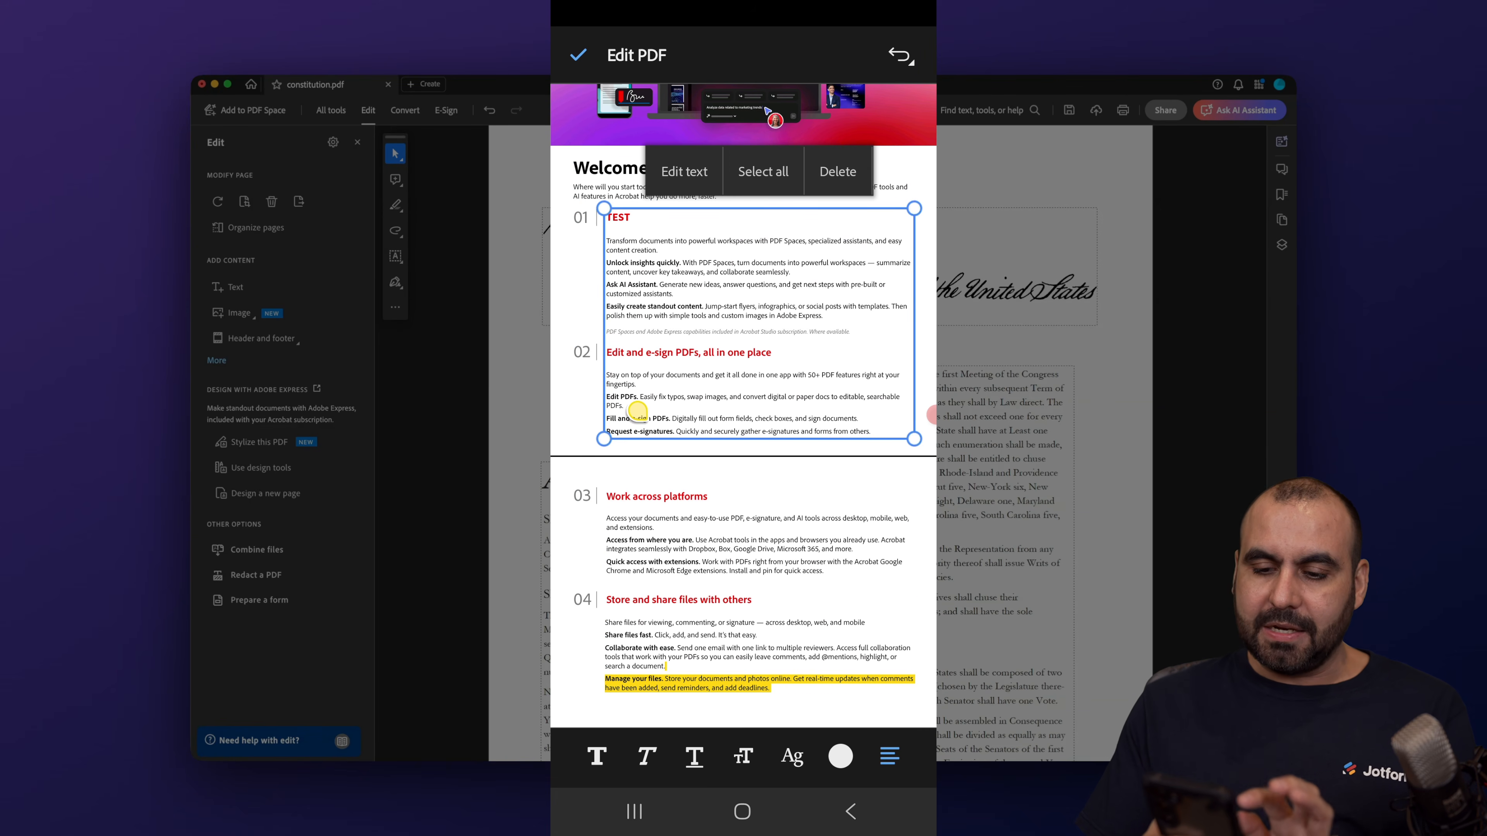
left_click(838, 172)
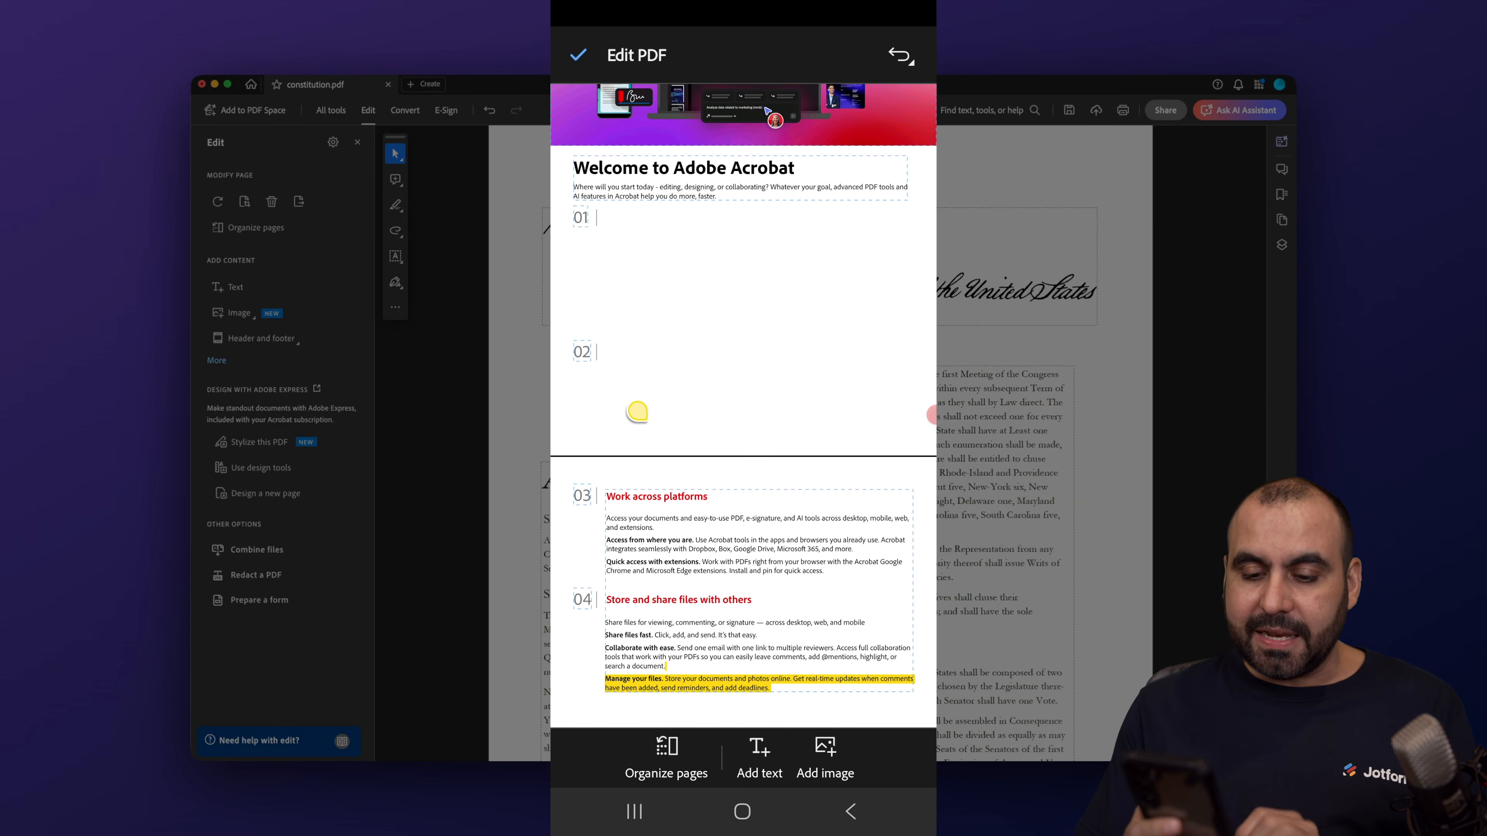
scroll(744, 410, "down", 3)
scroll(743, 410, "up", 3)
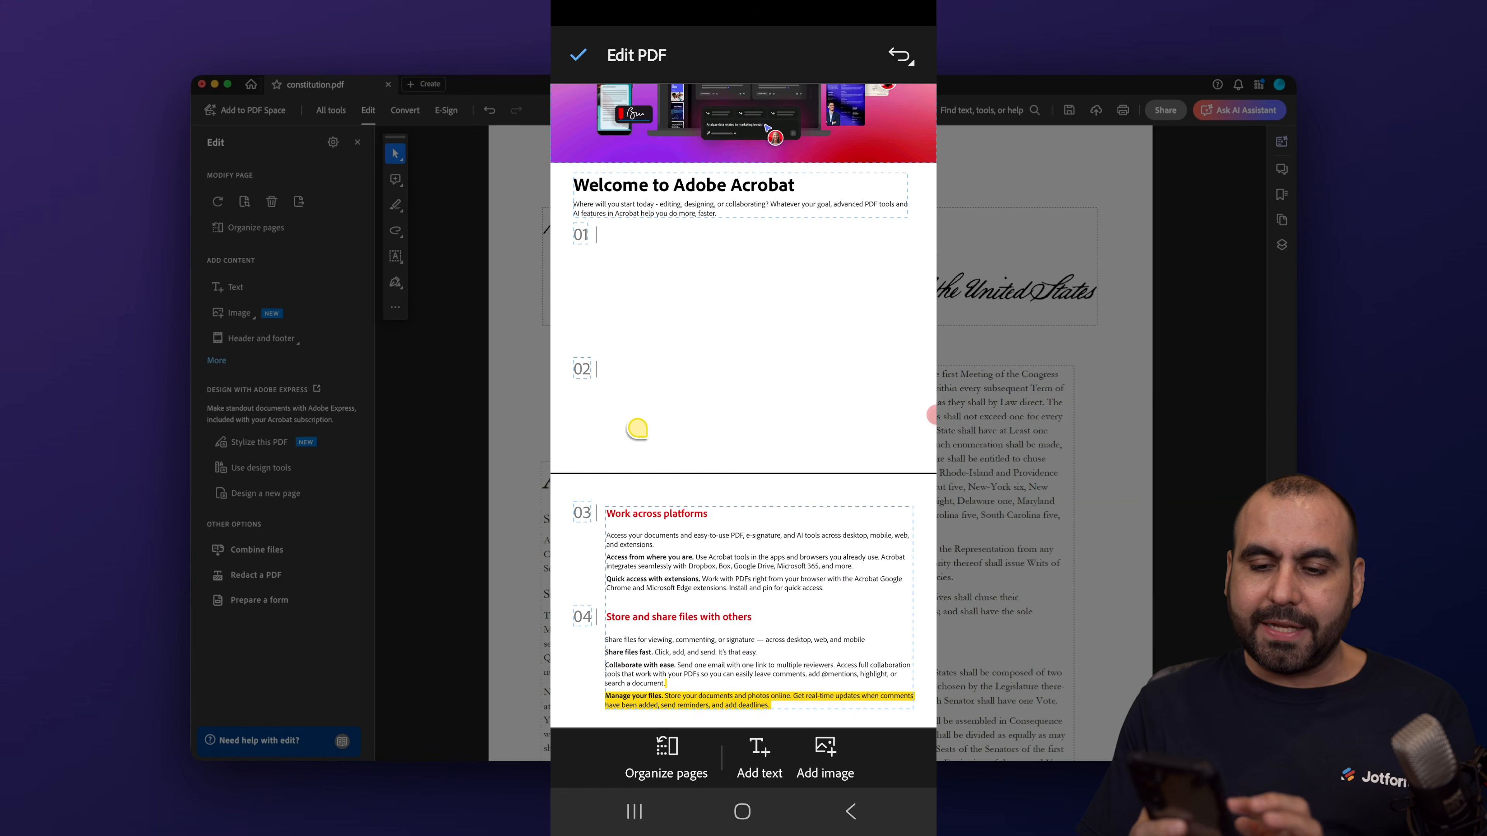
Step: Insert the photo of an open cardboard box from the phone's photos into the empty area beside section 01
left_click(825, 756)
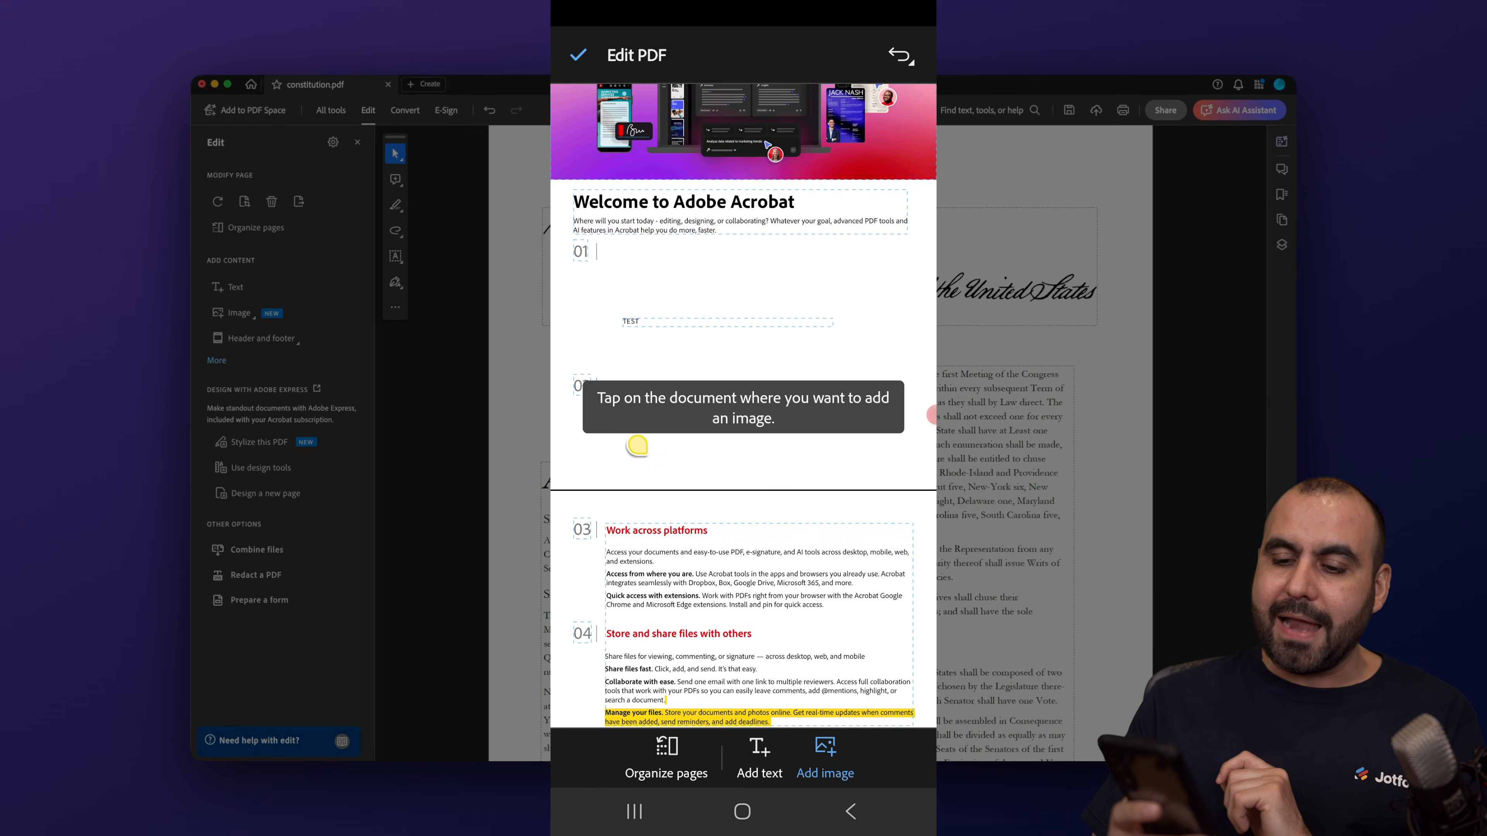
left_click(687, 278)
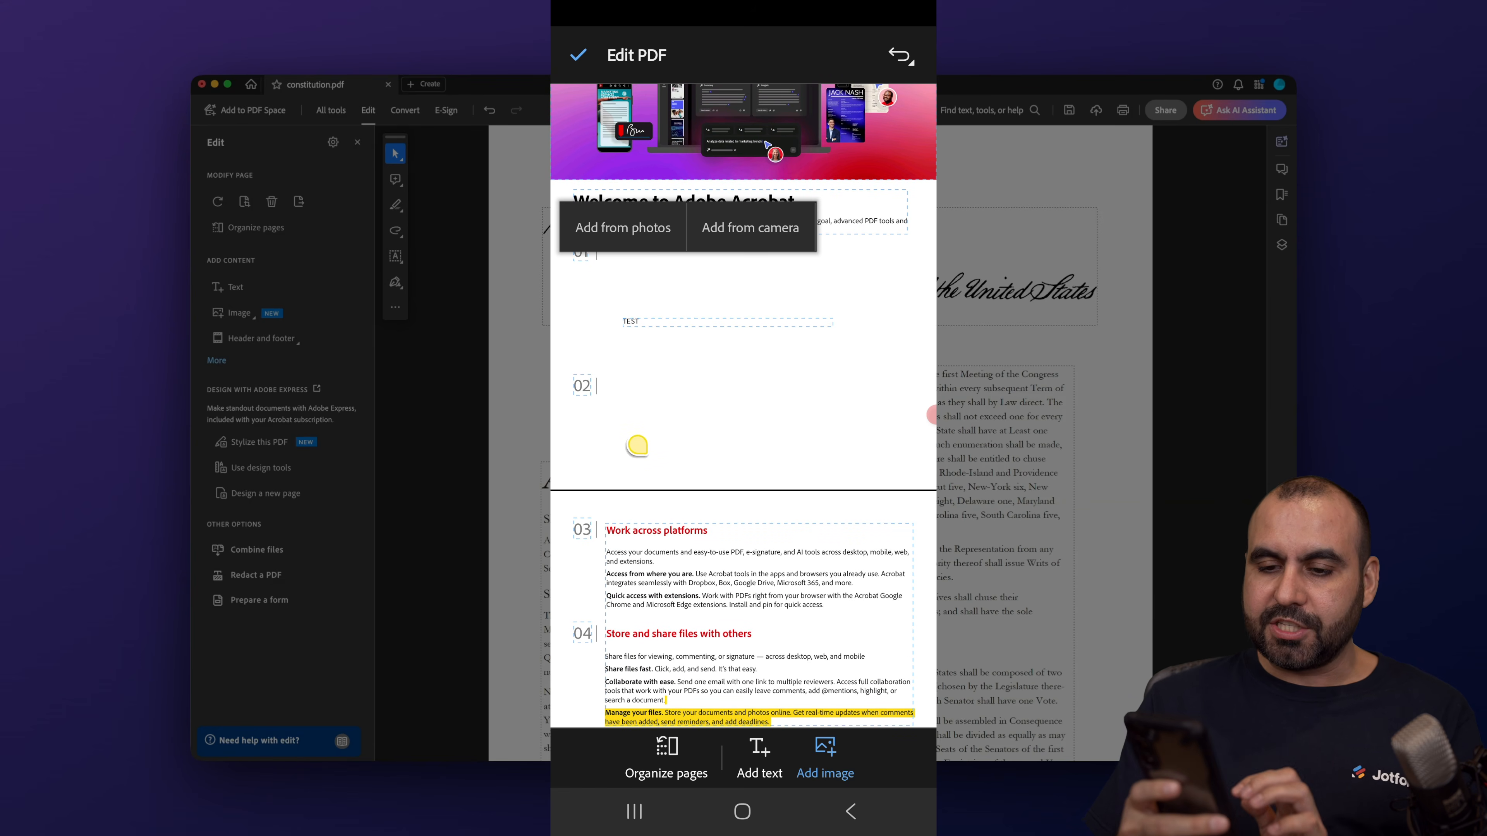
left_click(623, 227)
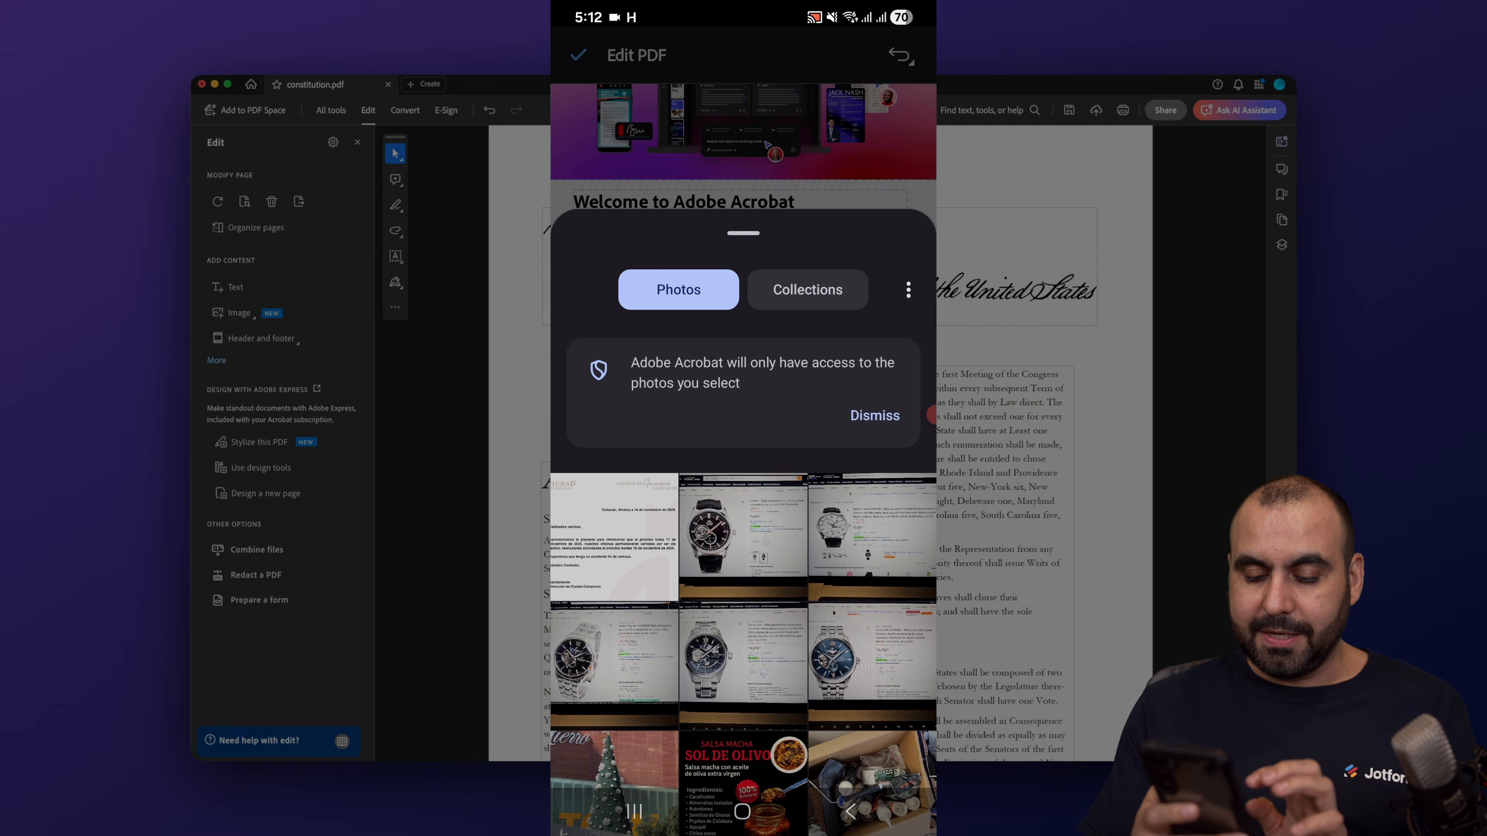
left_click(872, 783)
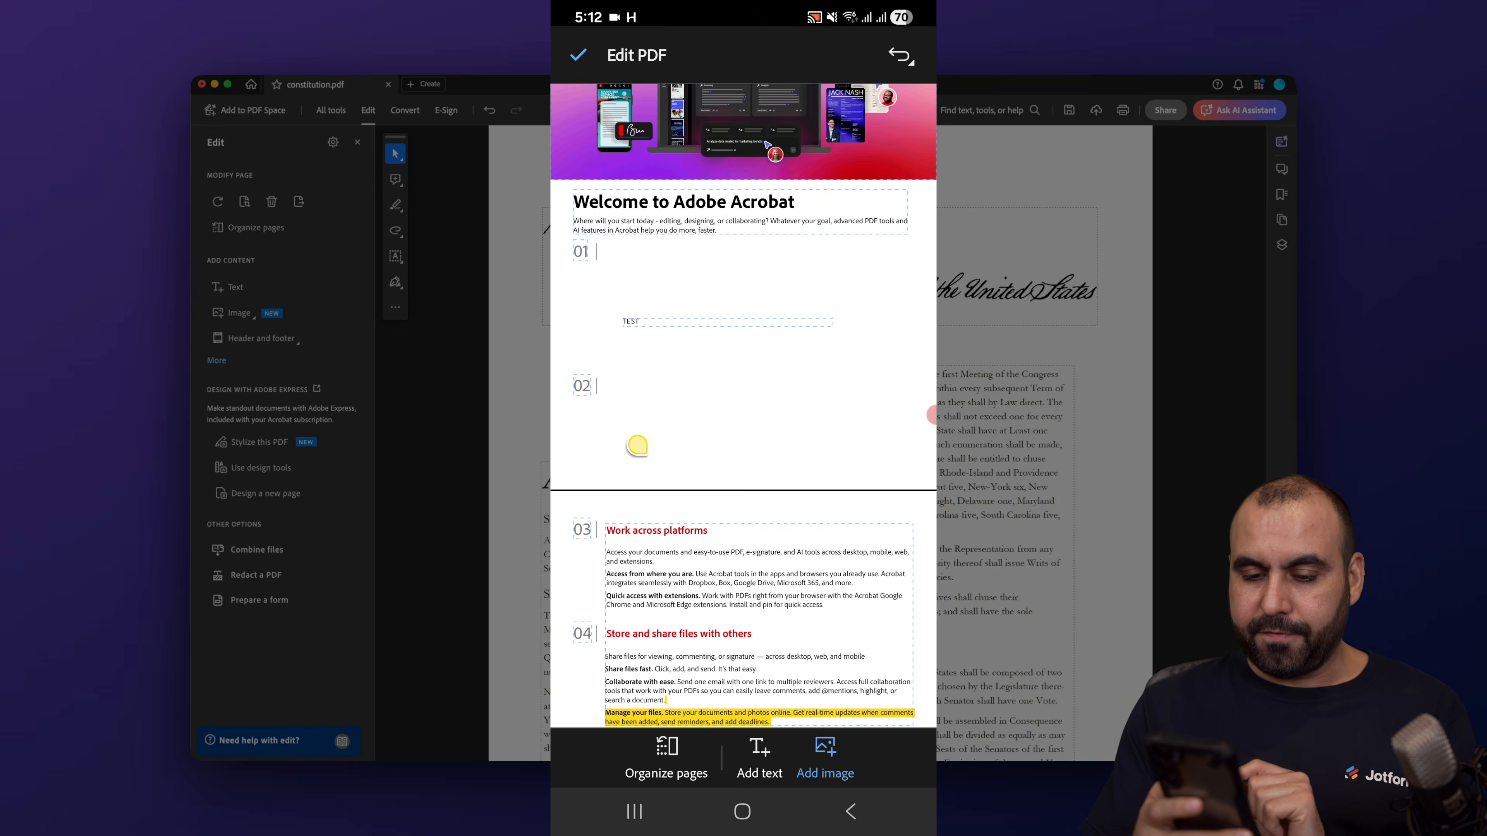
scroll(743, 405, "up", 1)
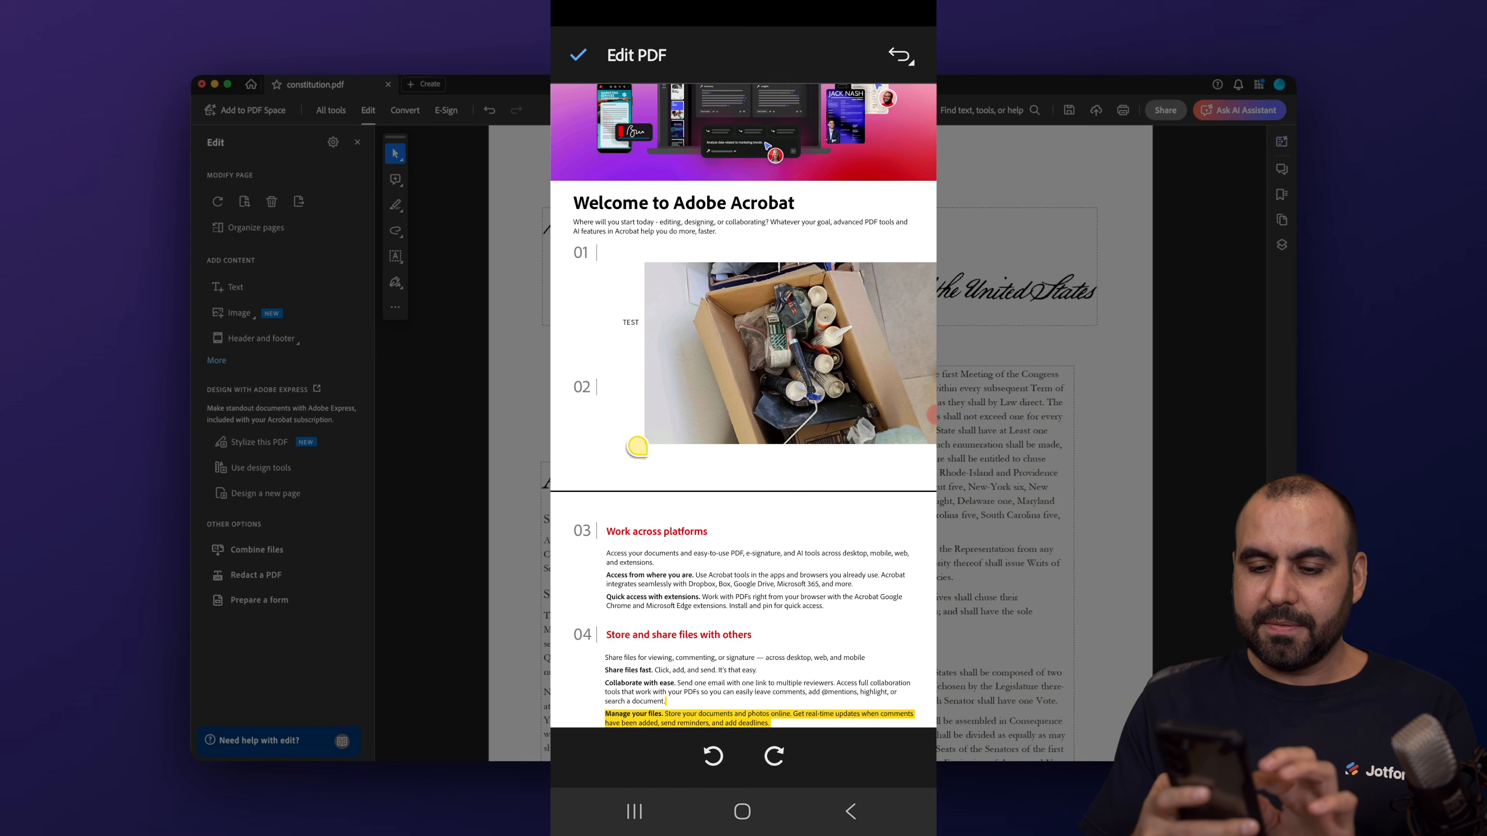
scroll(744, 405, "down", 1)
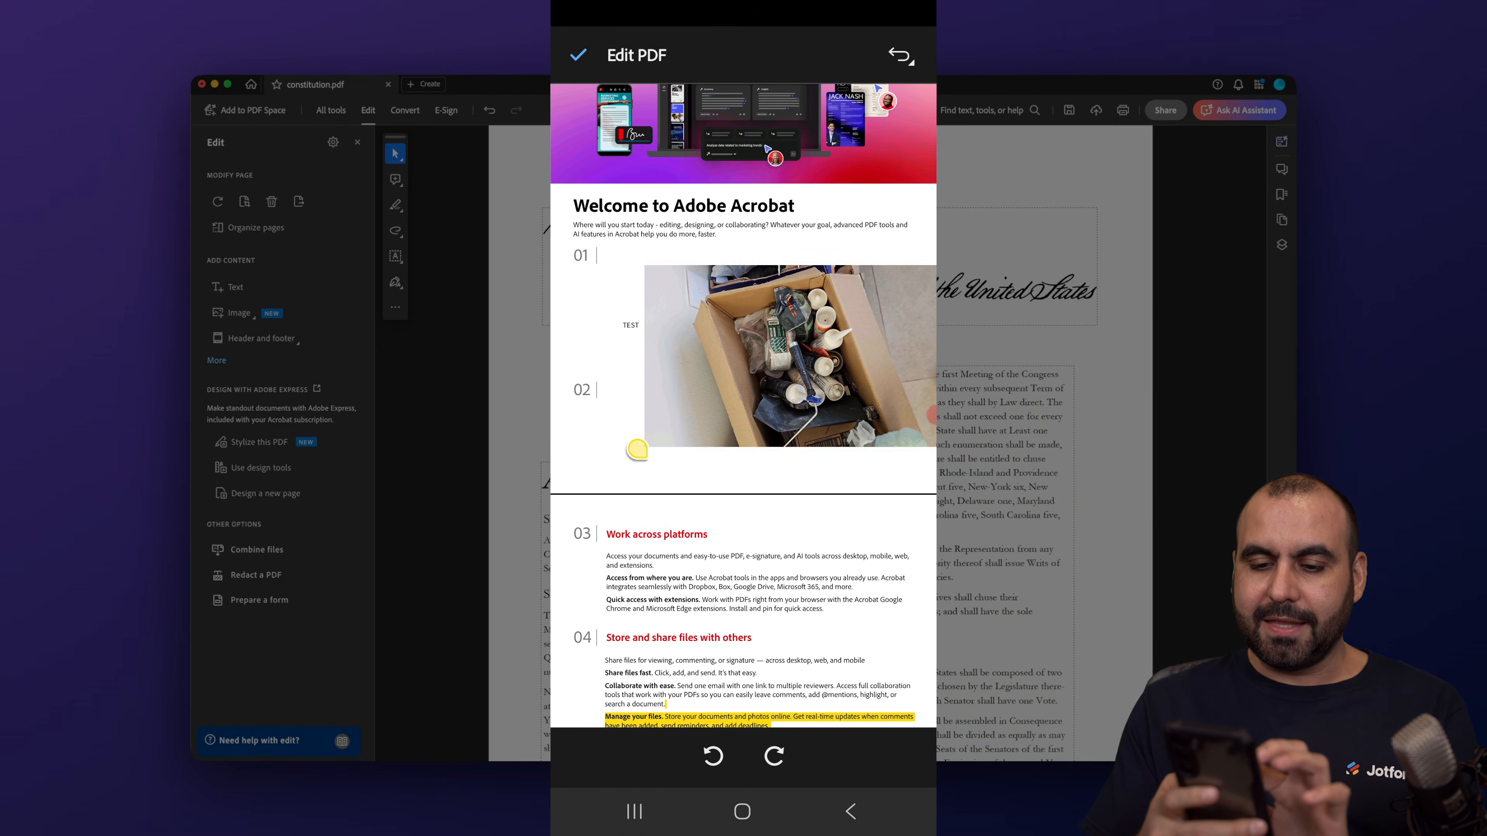
Step: Crop the box photo from its lower-left corner and resize it to fit beside number 01 under the page title
left_click(753, 225)
left_click_drag(642, 448, 754, 401)
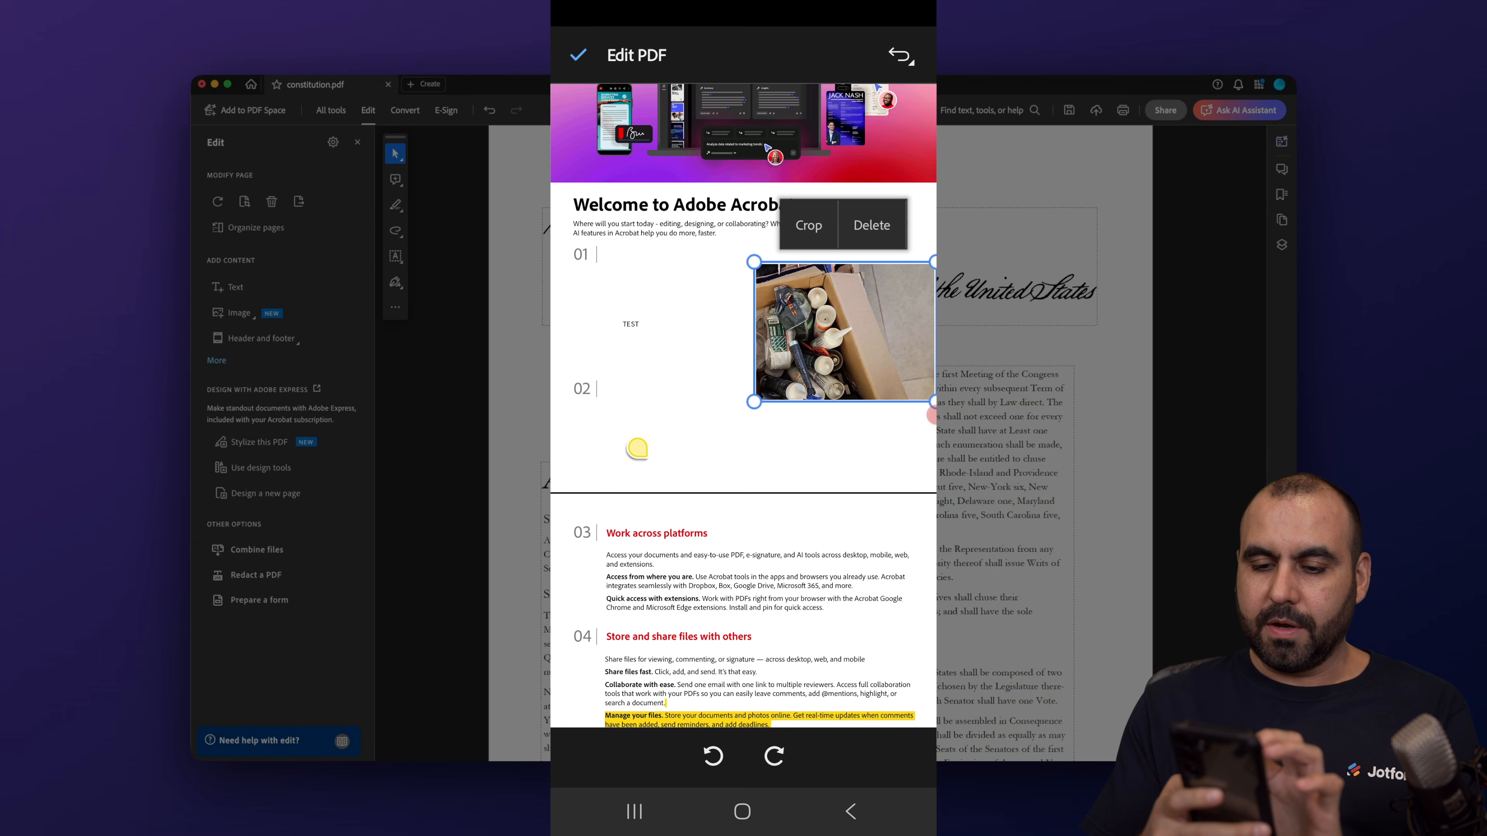
left_click(637, 448)
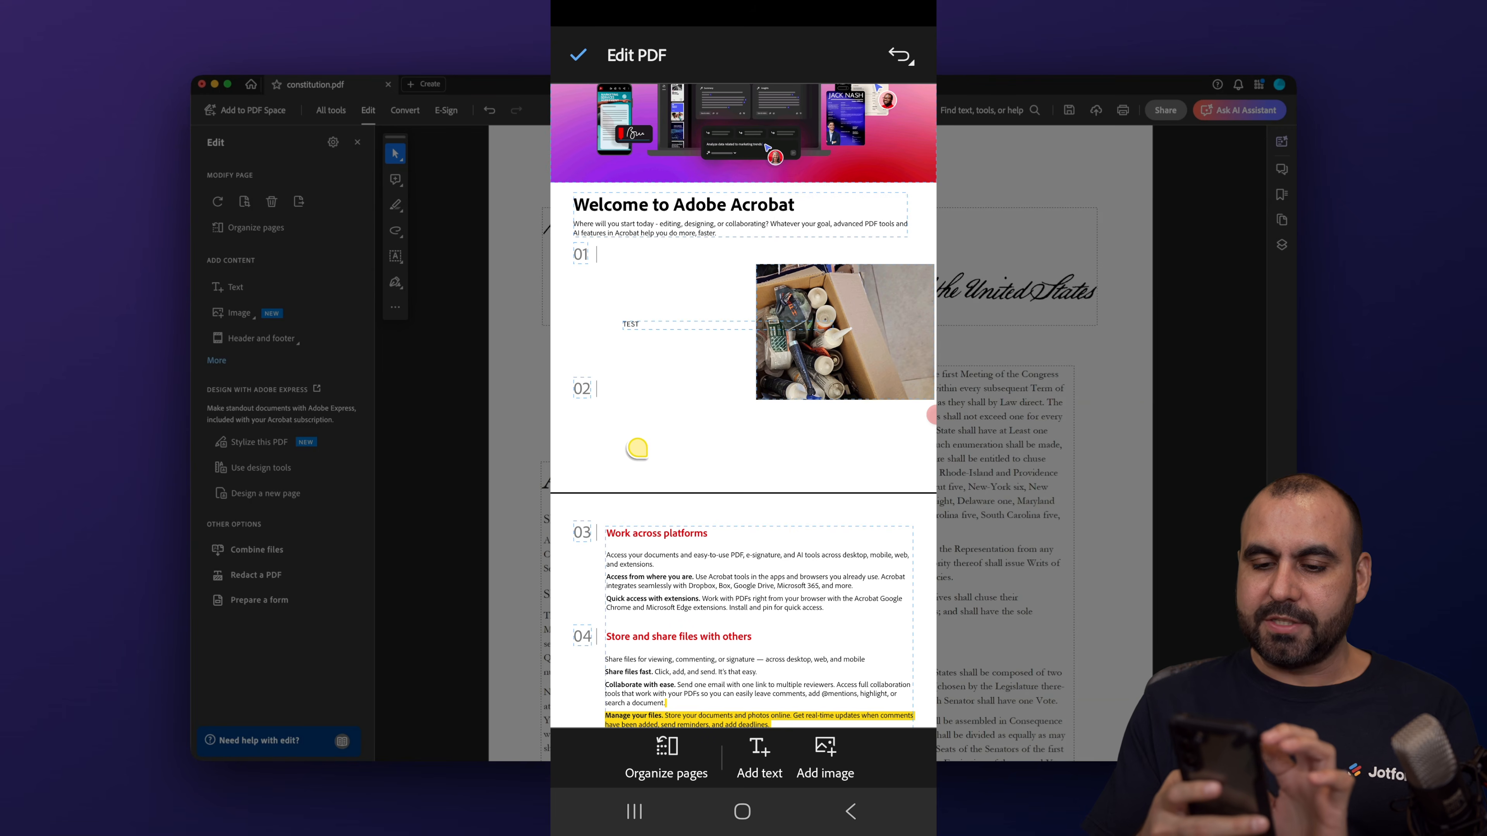
left_click(845, 332)
scroll(743, 406, "down", 1)
left_click_drag(755, 243, 617, 226)
left_click_drag(934, 380, 786, 317)
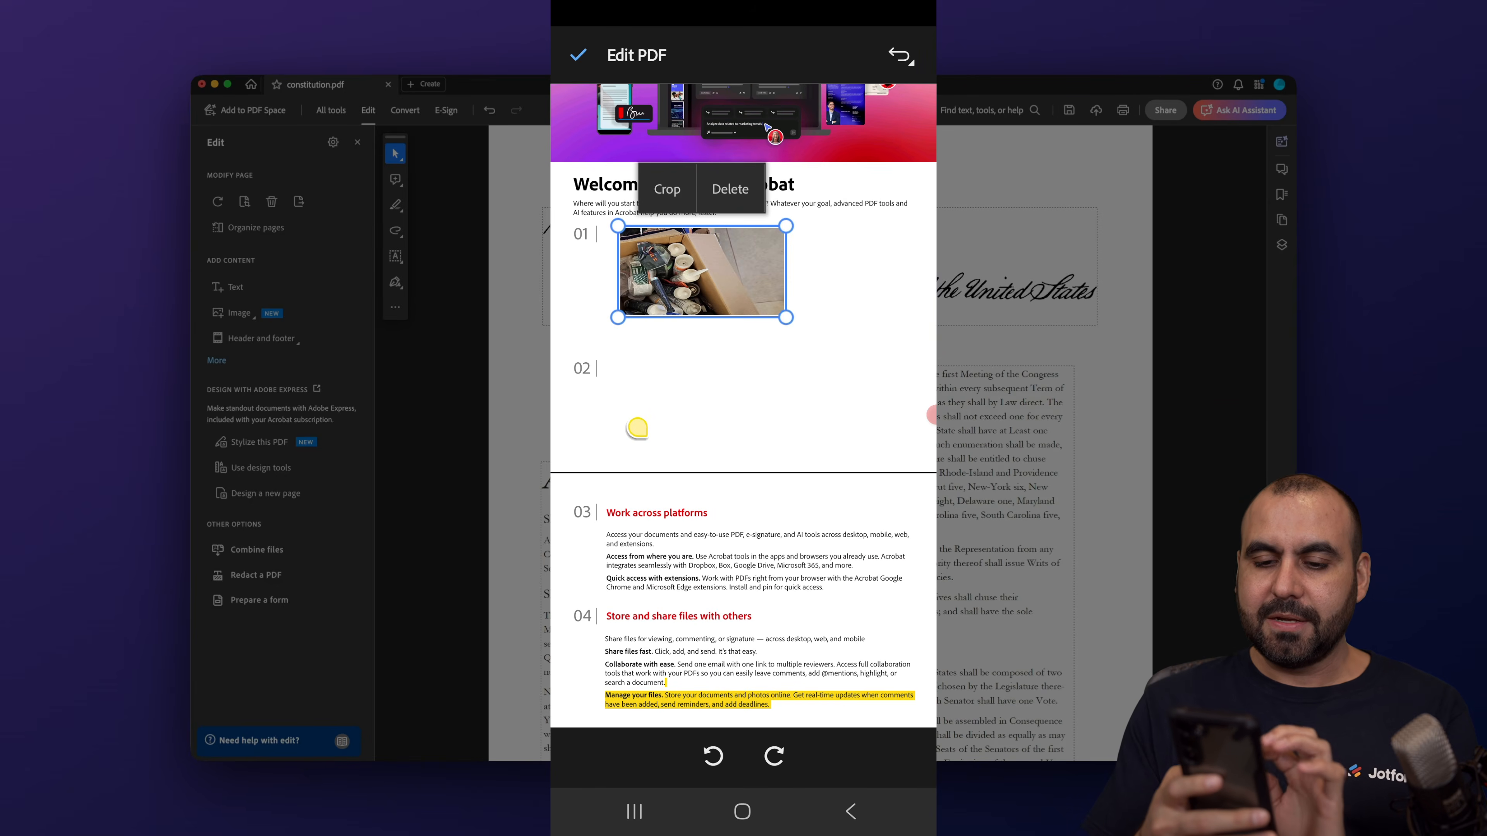
Step: Delete the box photo from the page and finish editing the PDF
left_click(637, 427)
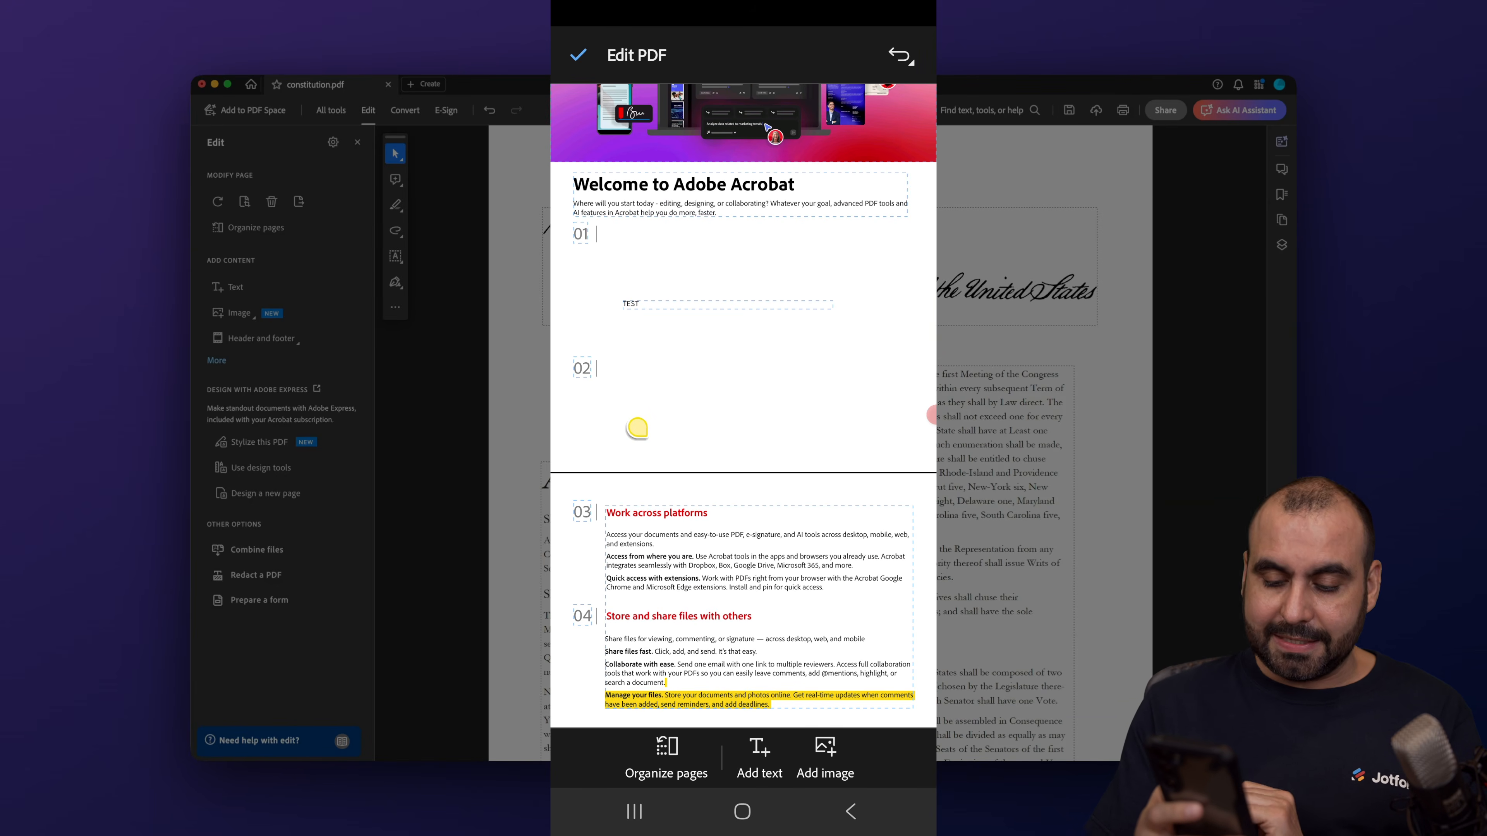
left_click(578, 54)
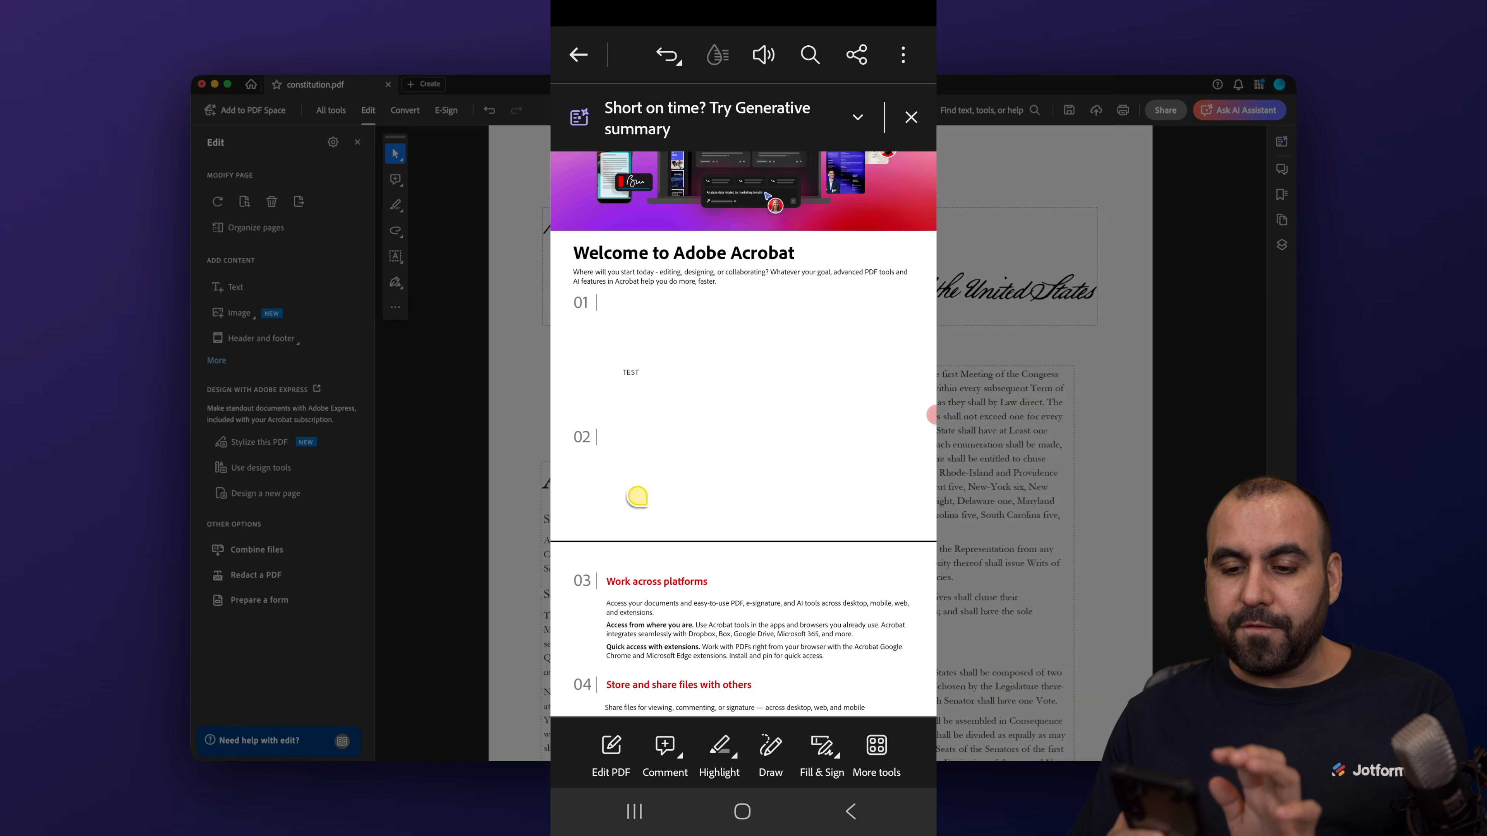